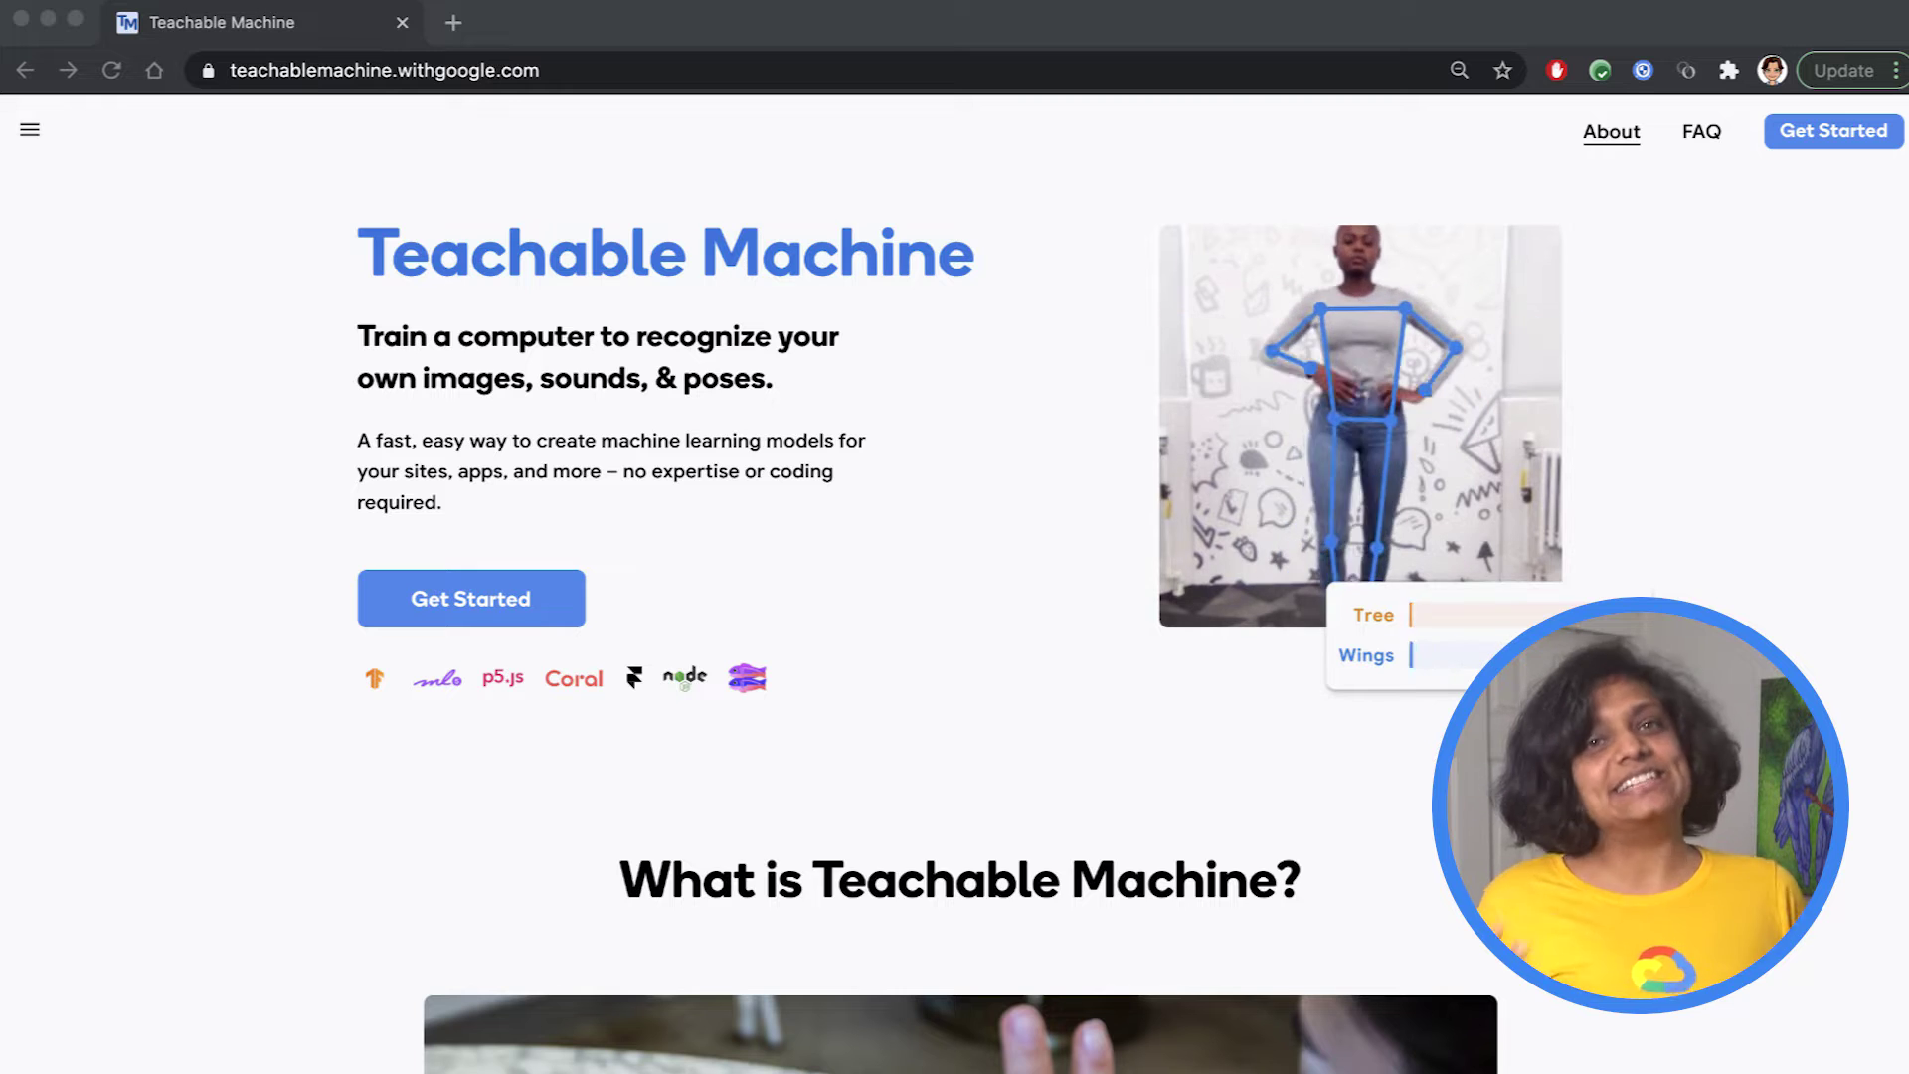
Start a new Teachable Machine project of the Audio Project type.
scroll(954, 587, "down", 1)
scroll(955, 587, "down", 8)
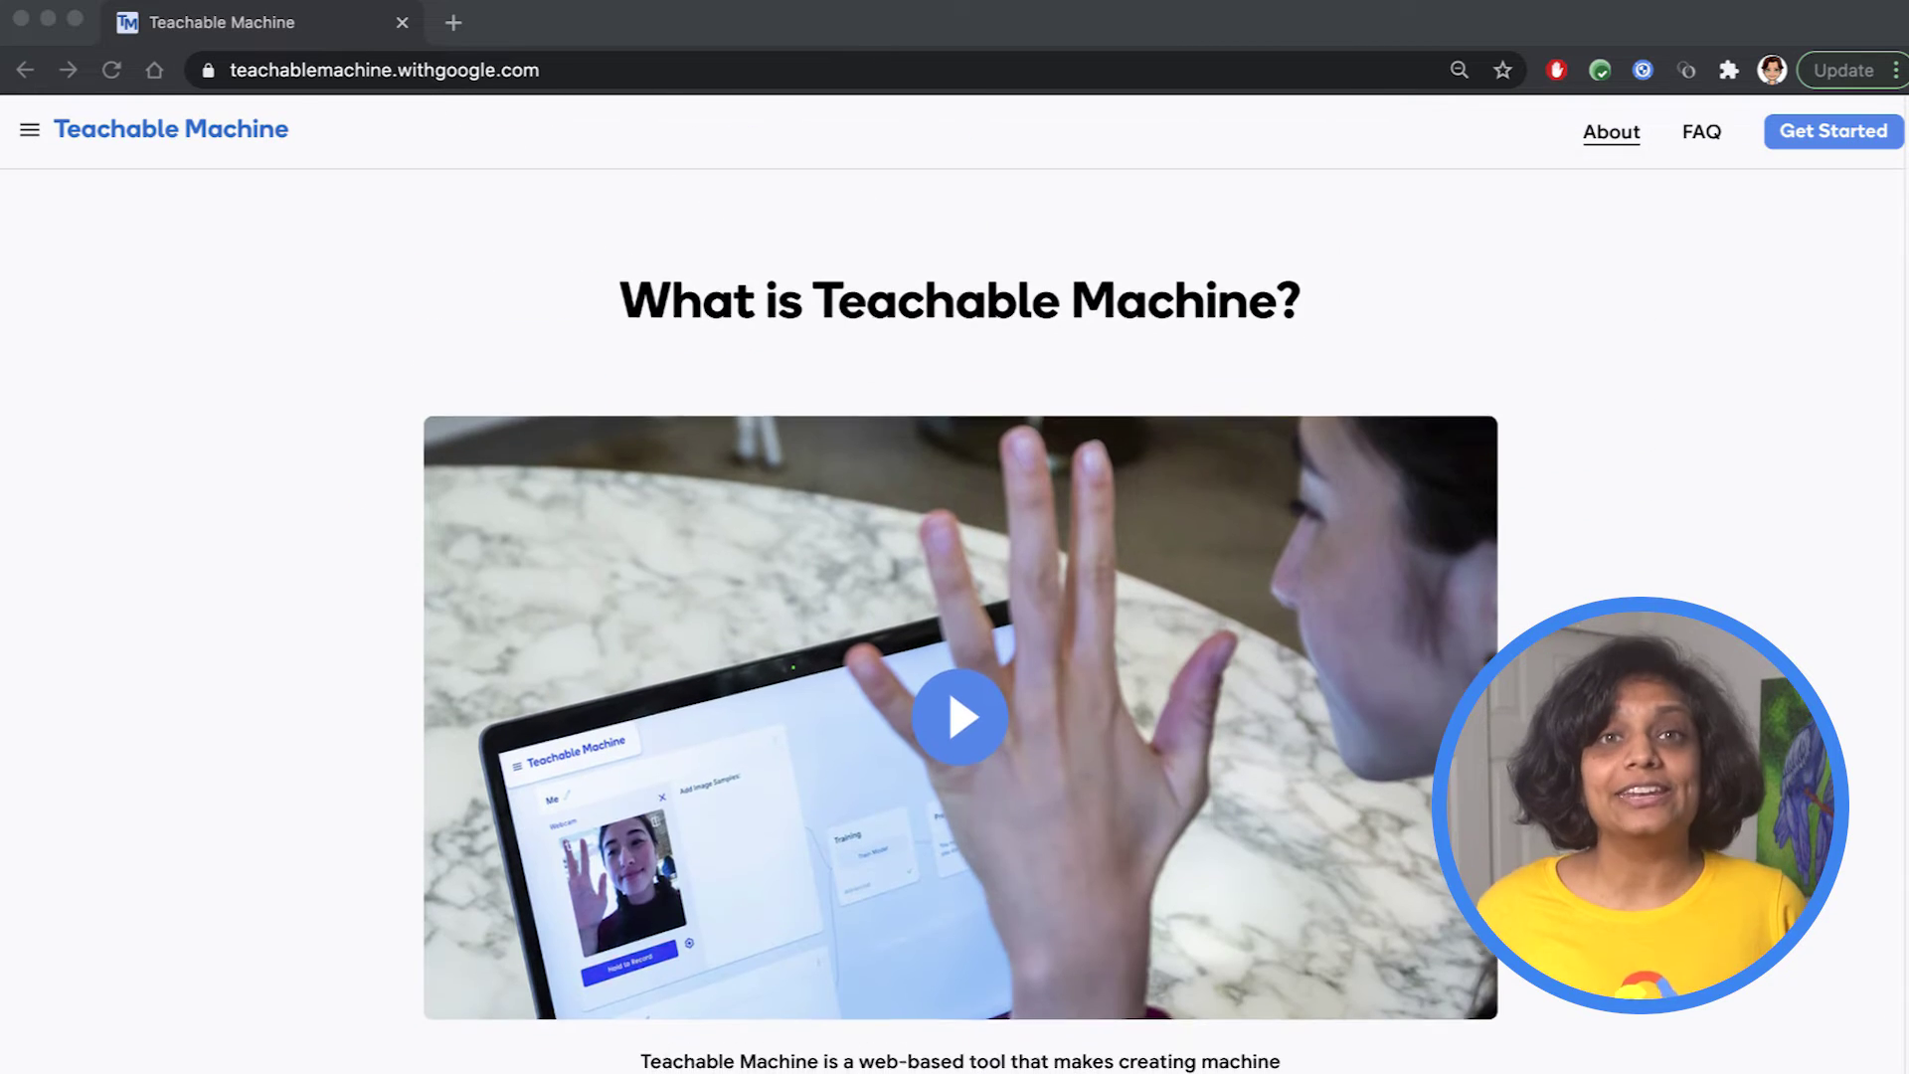
scroll(954, 587, "down", 8)
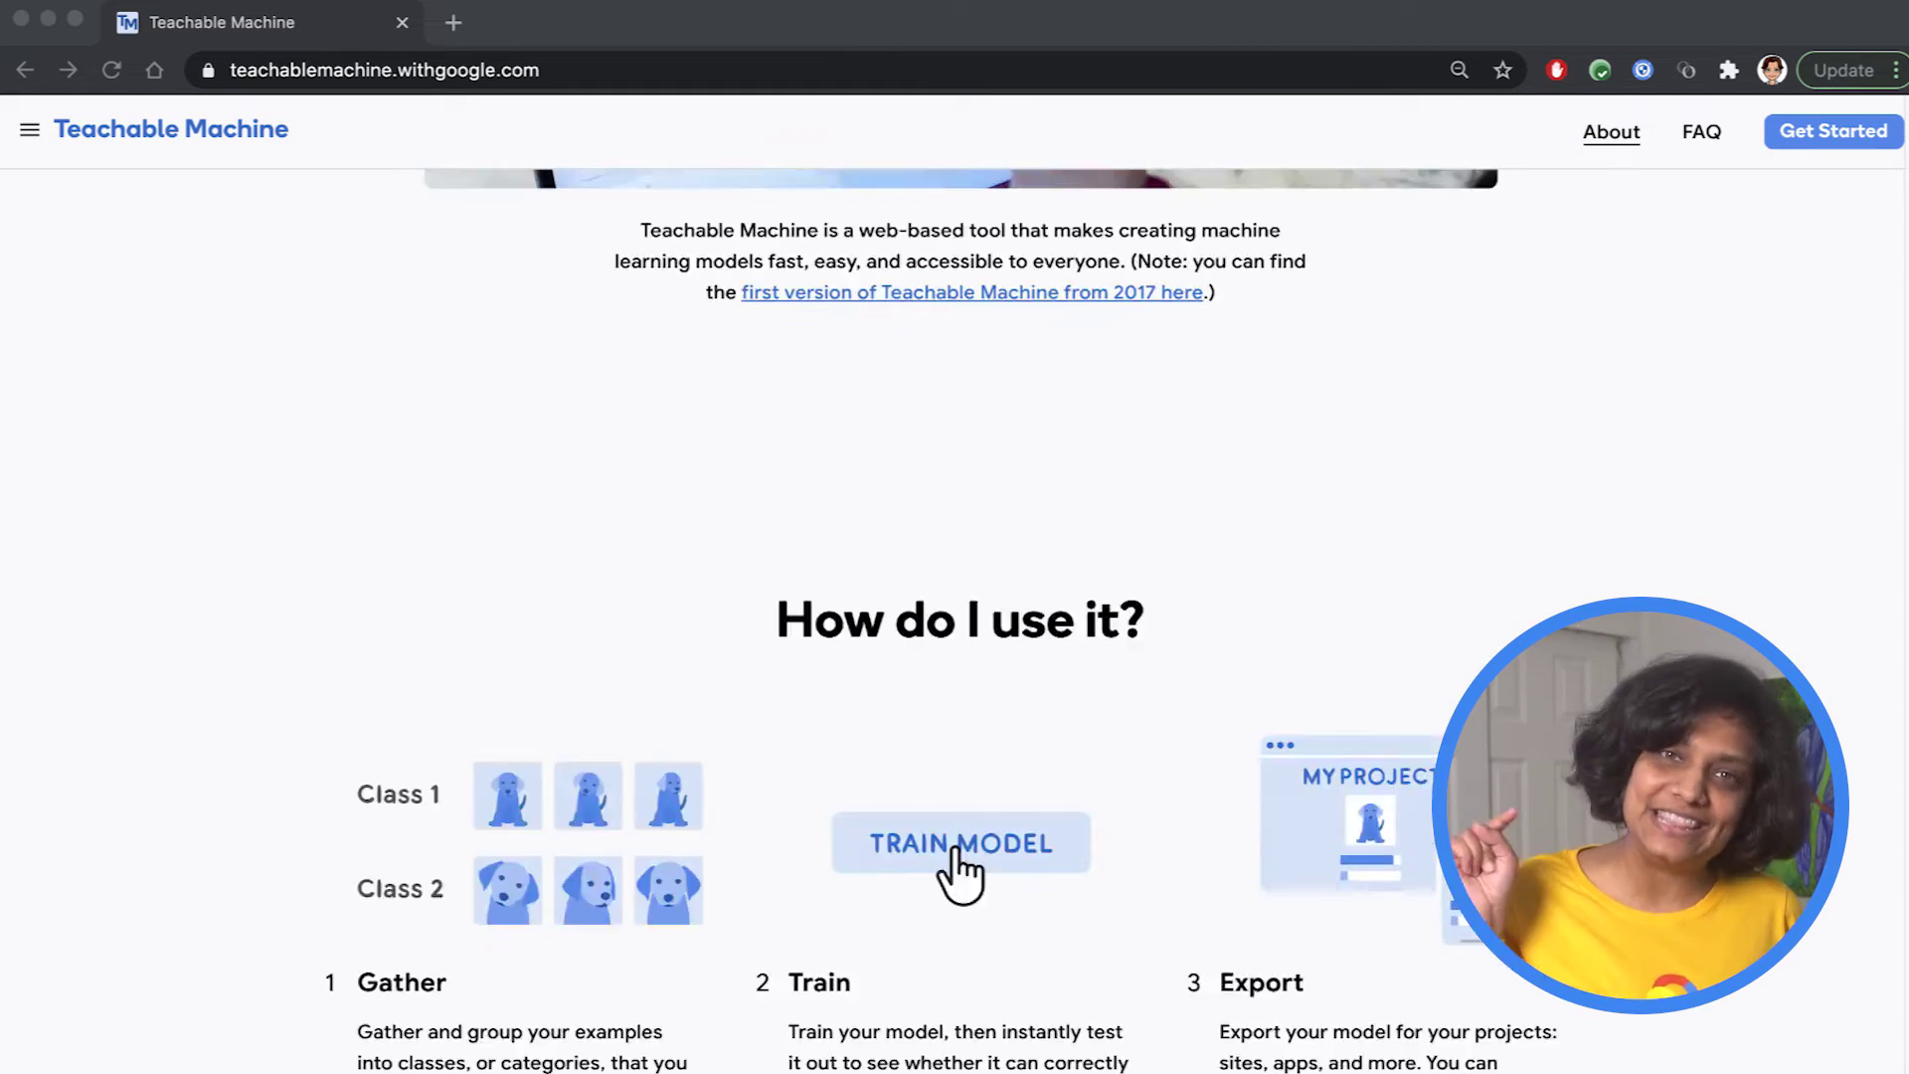
scroll(955, 586, "down", 9)
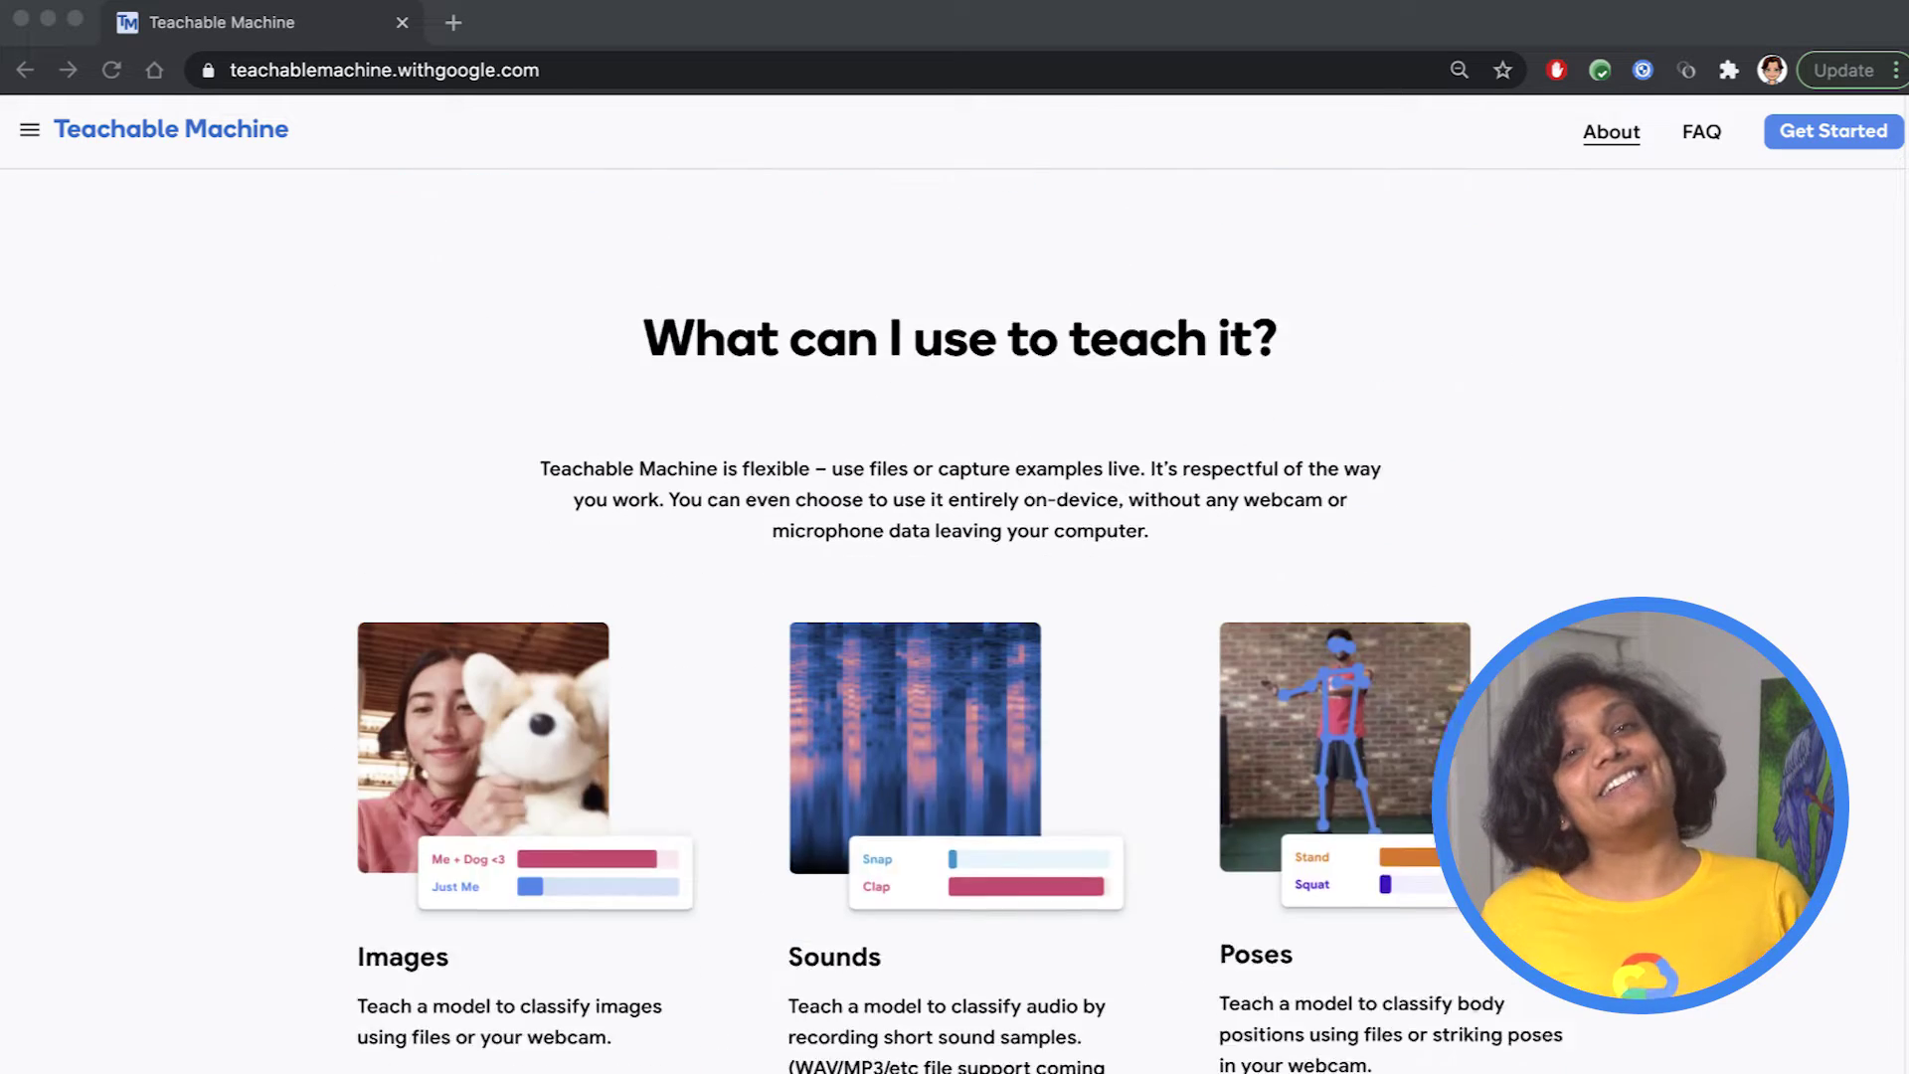
scroll(955, 587, "up", 1)
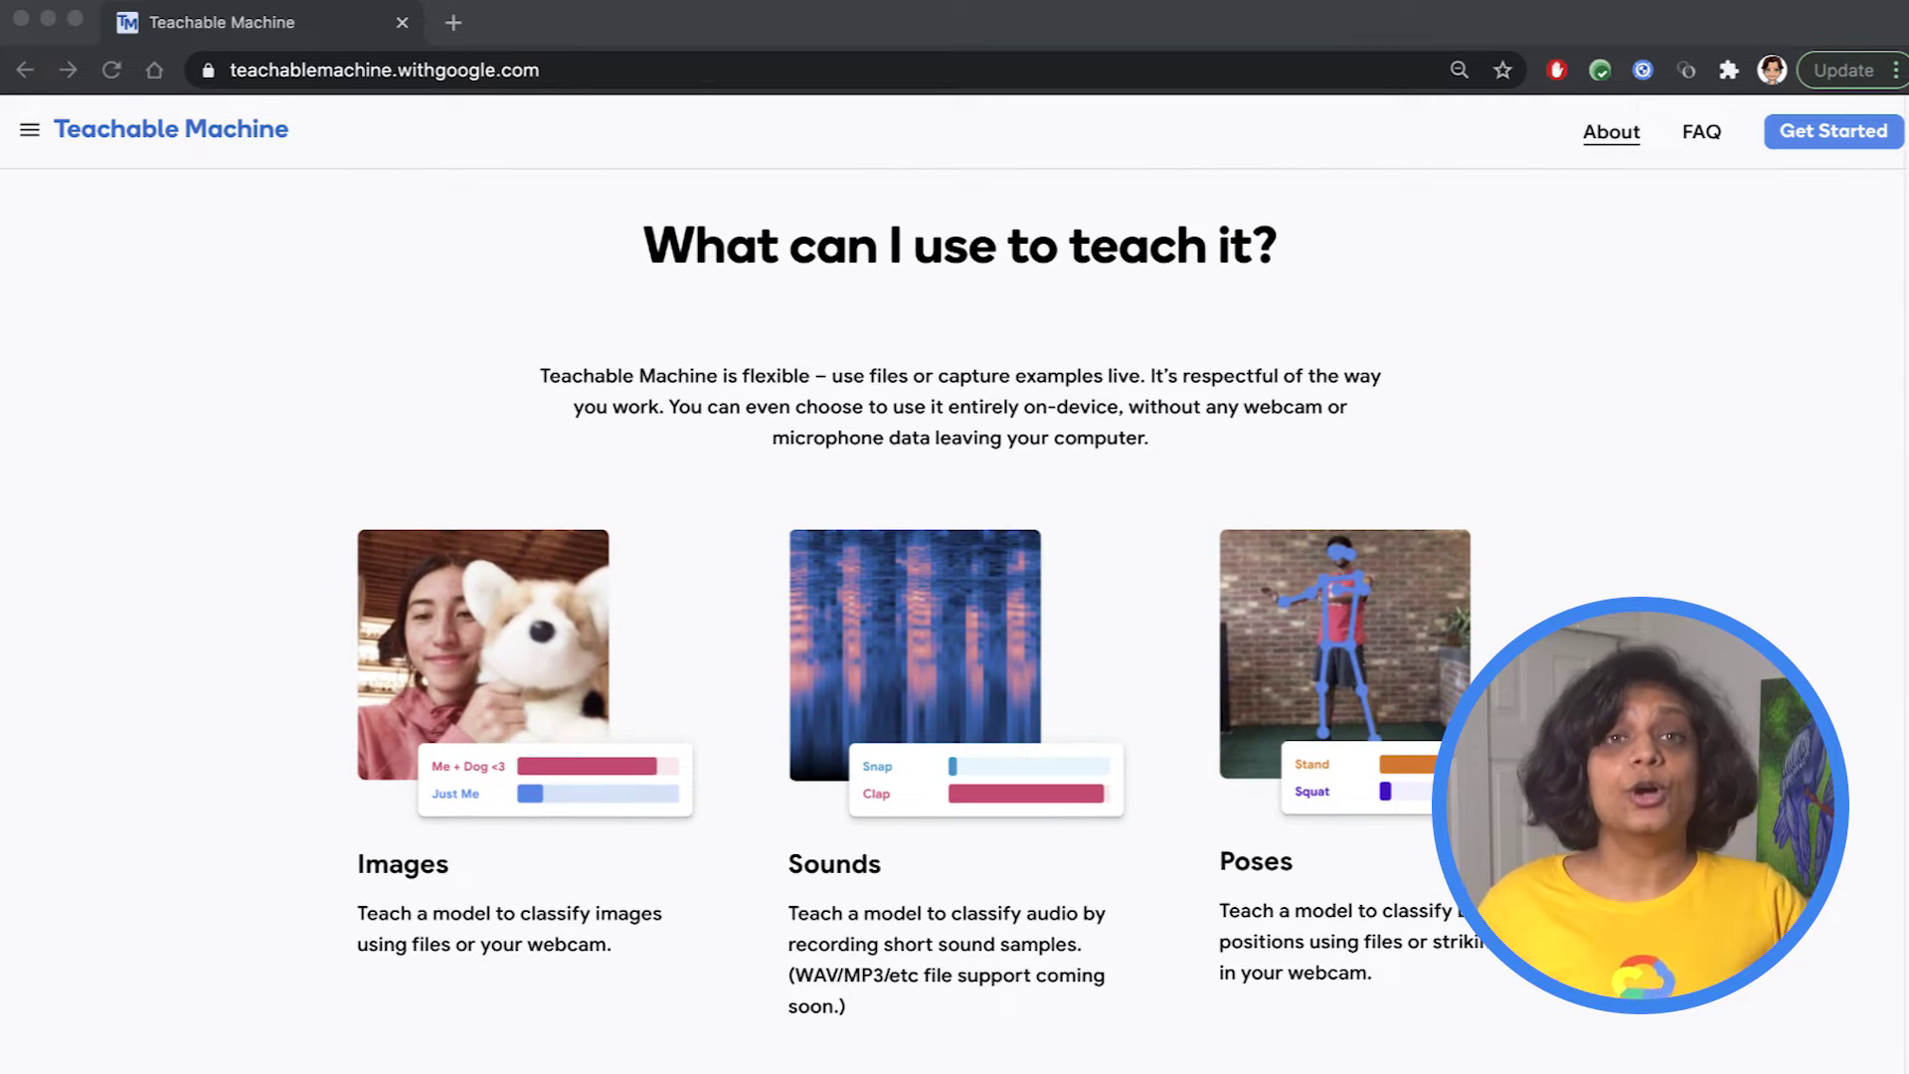
scroll(1787, 636, "up", 9)
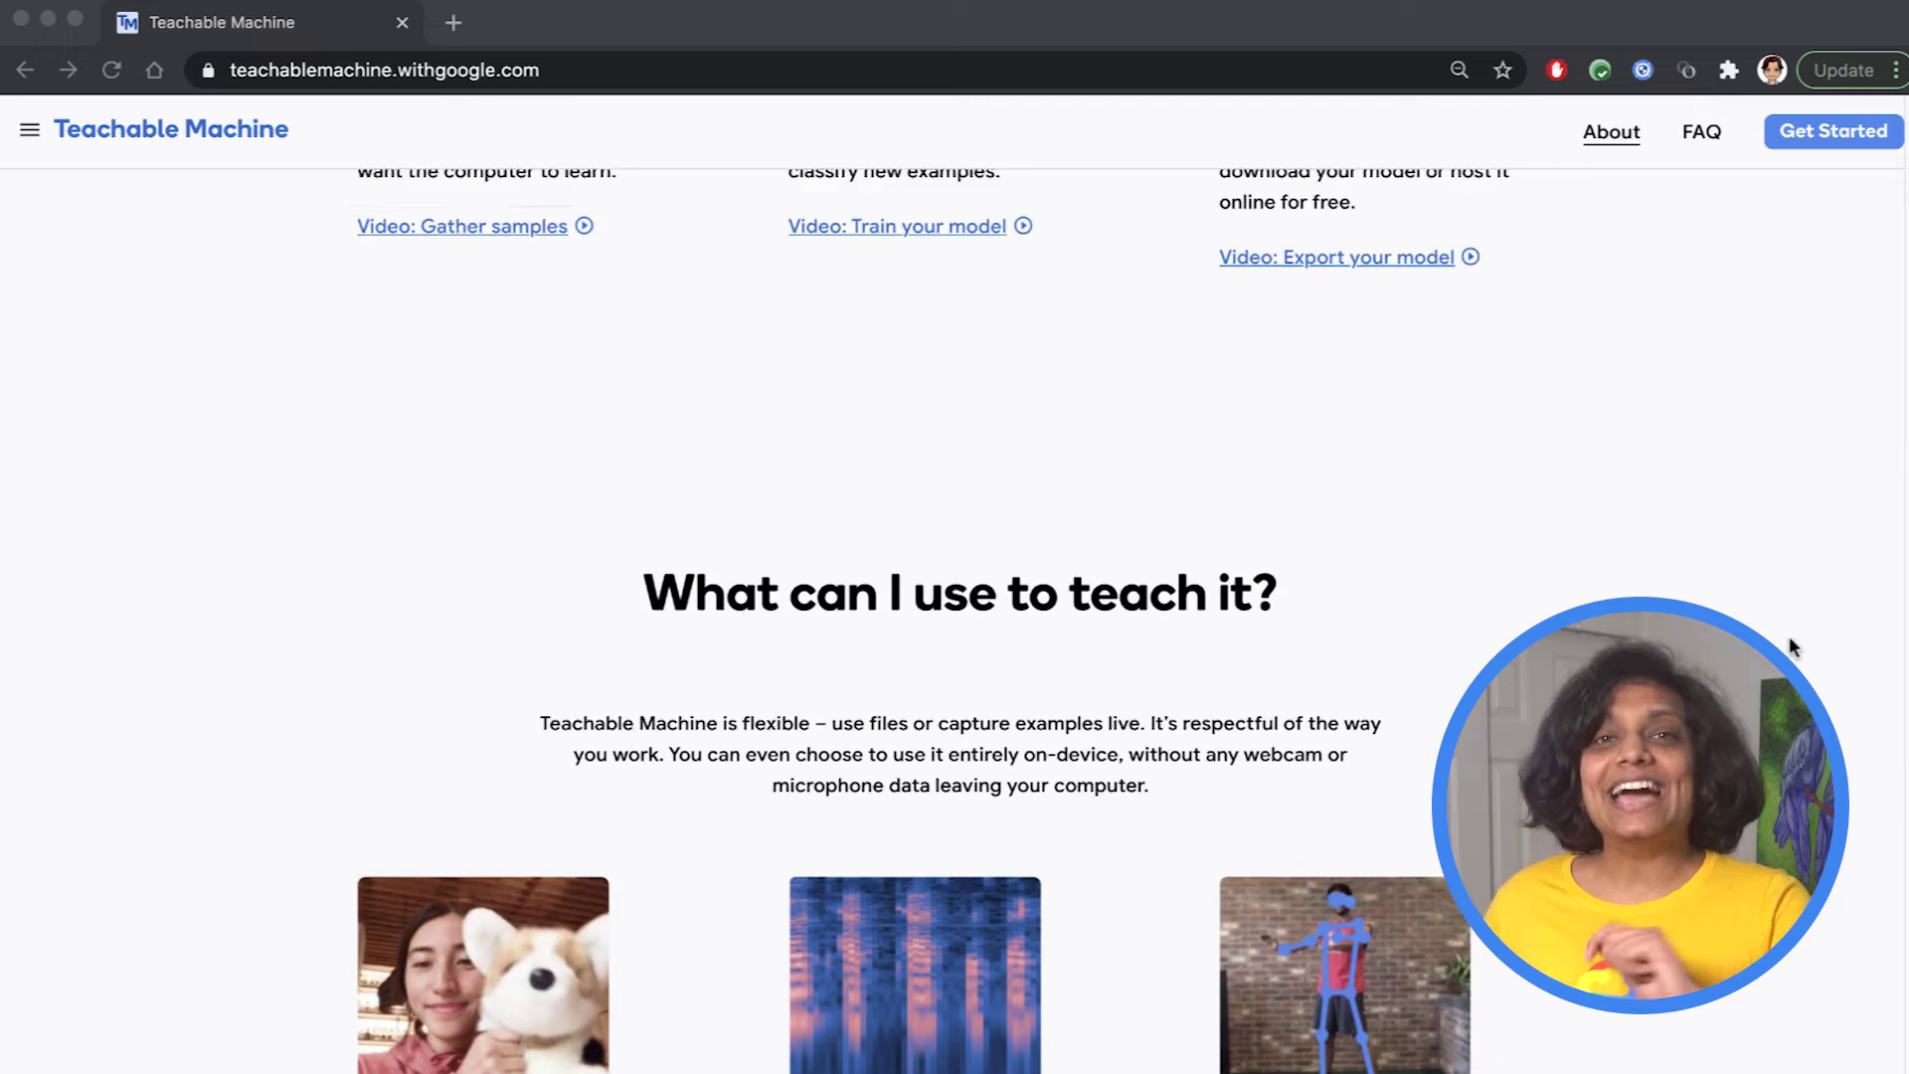
scroll(1789, 638, "up", 2)
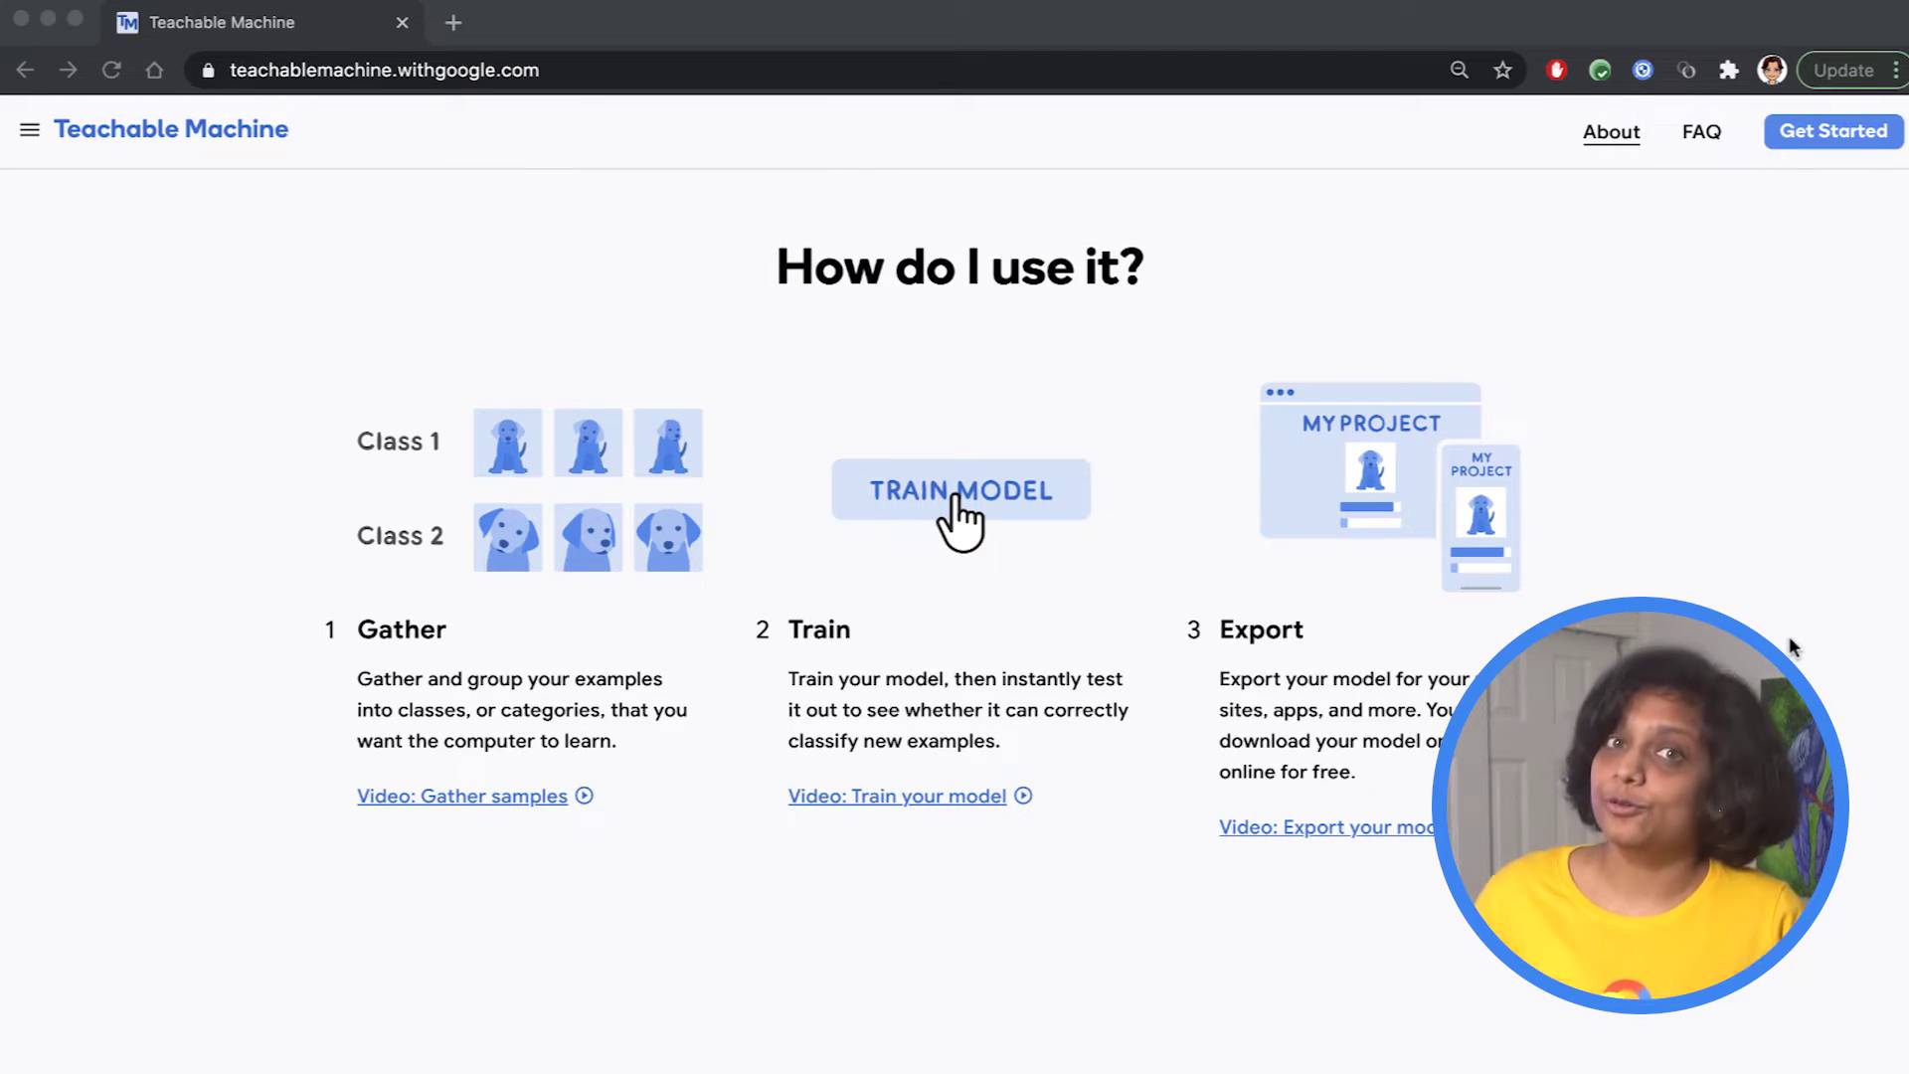
scroll(1787, 635, "down", 10)
left_click(1832, 131)
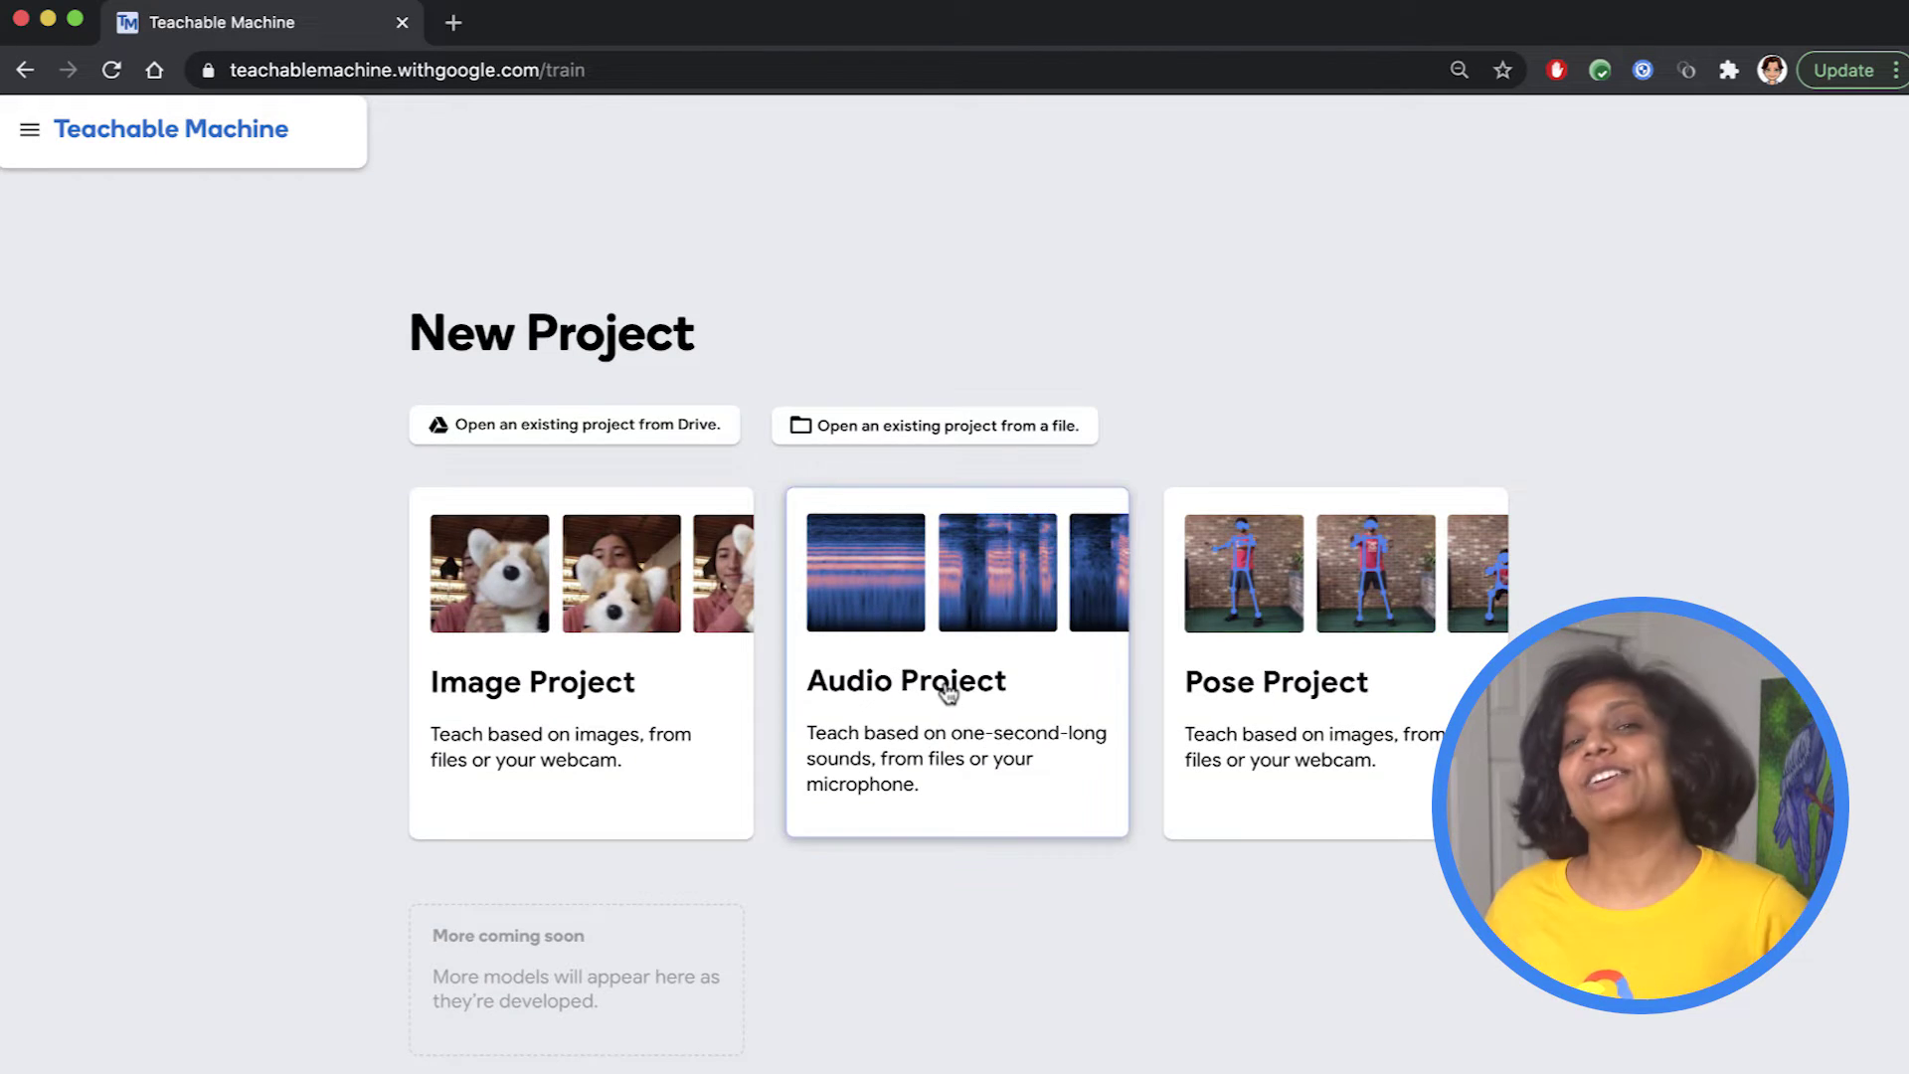
left_click(935, 597)
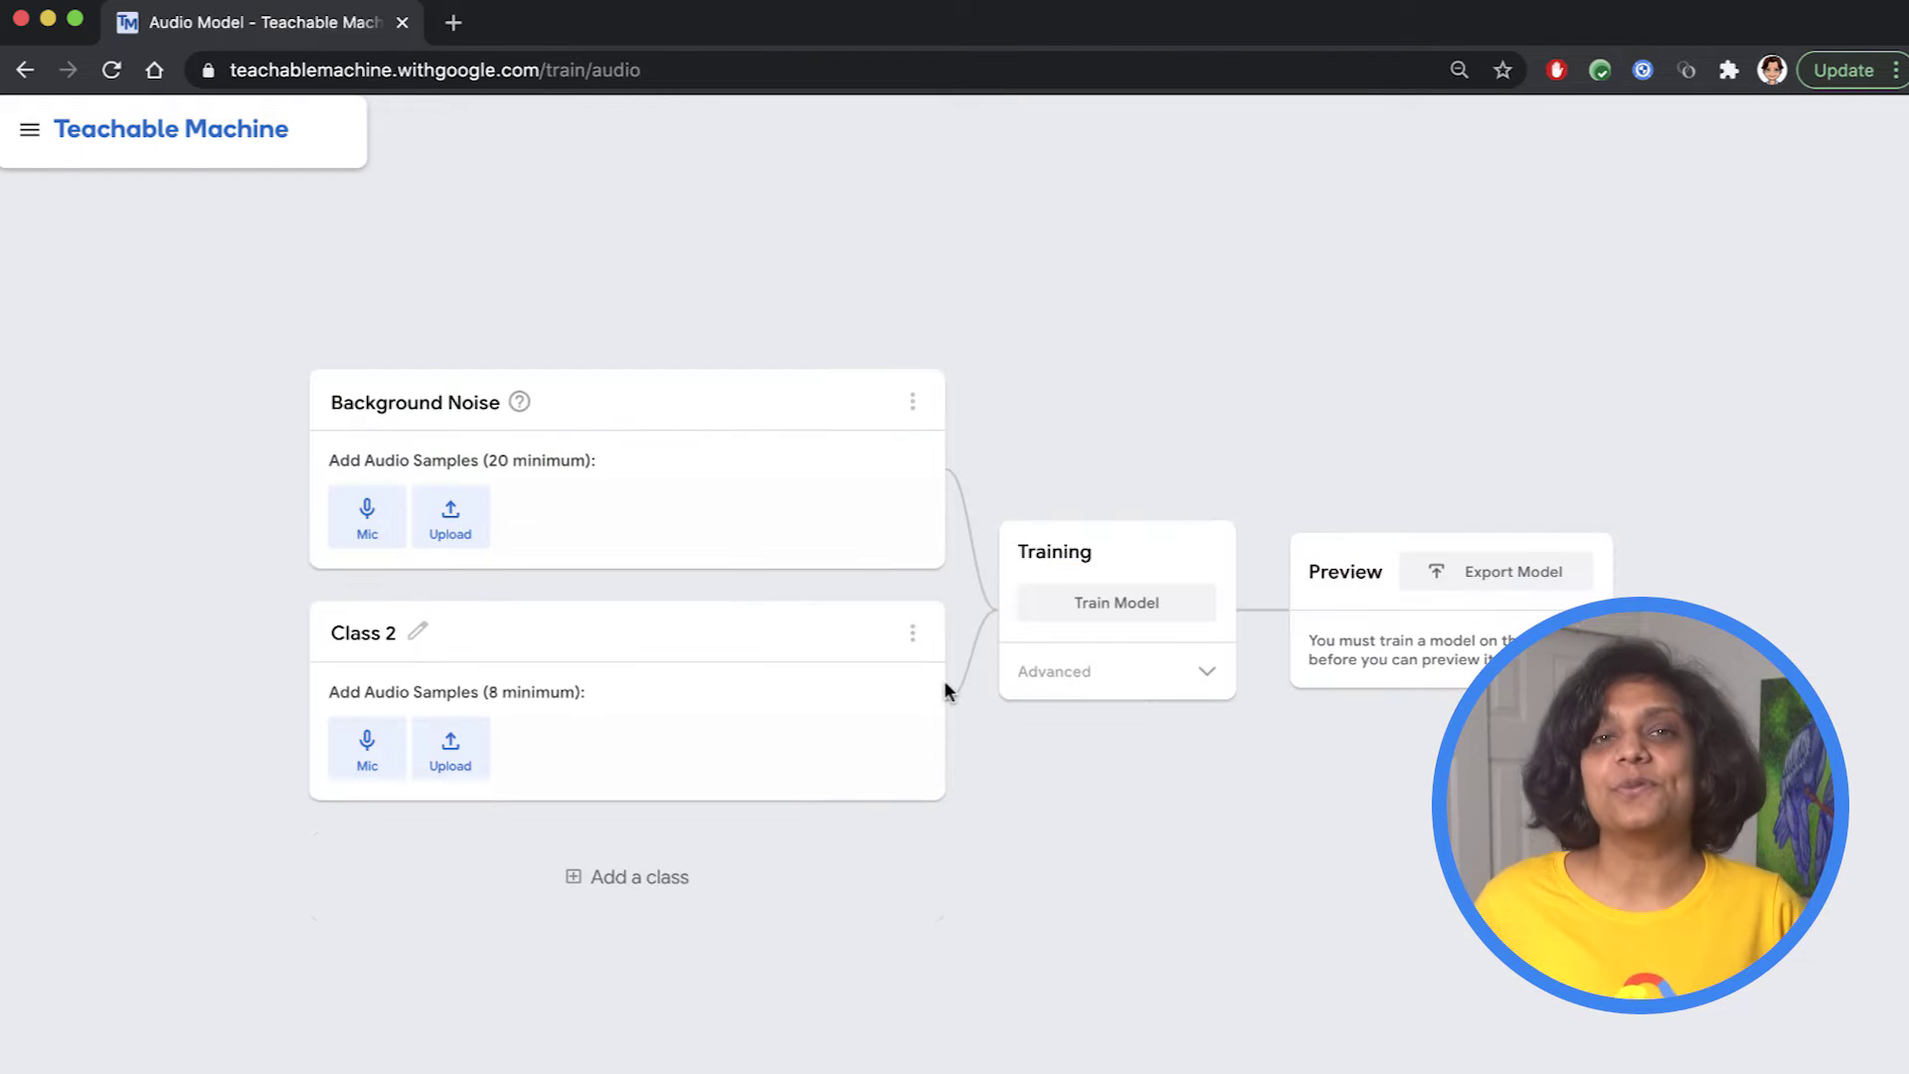
Record 20 seconds of background noise and extract it into 20 Background Noise samples.
left_click(367, 511)
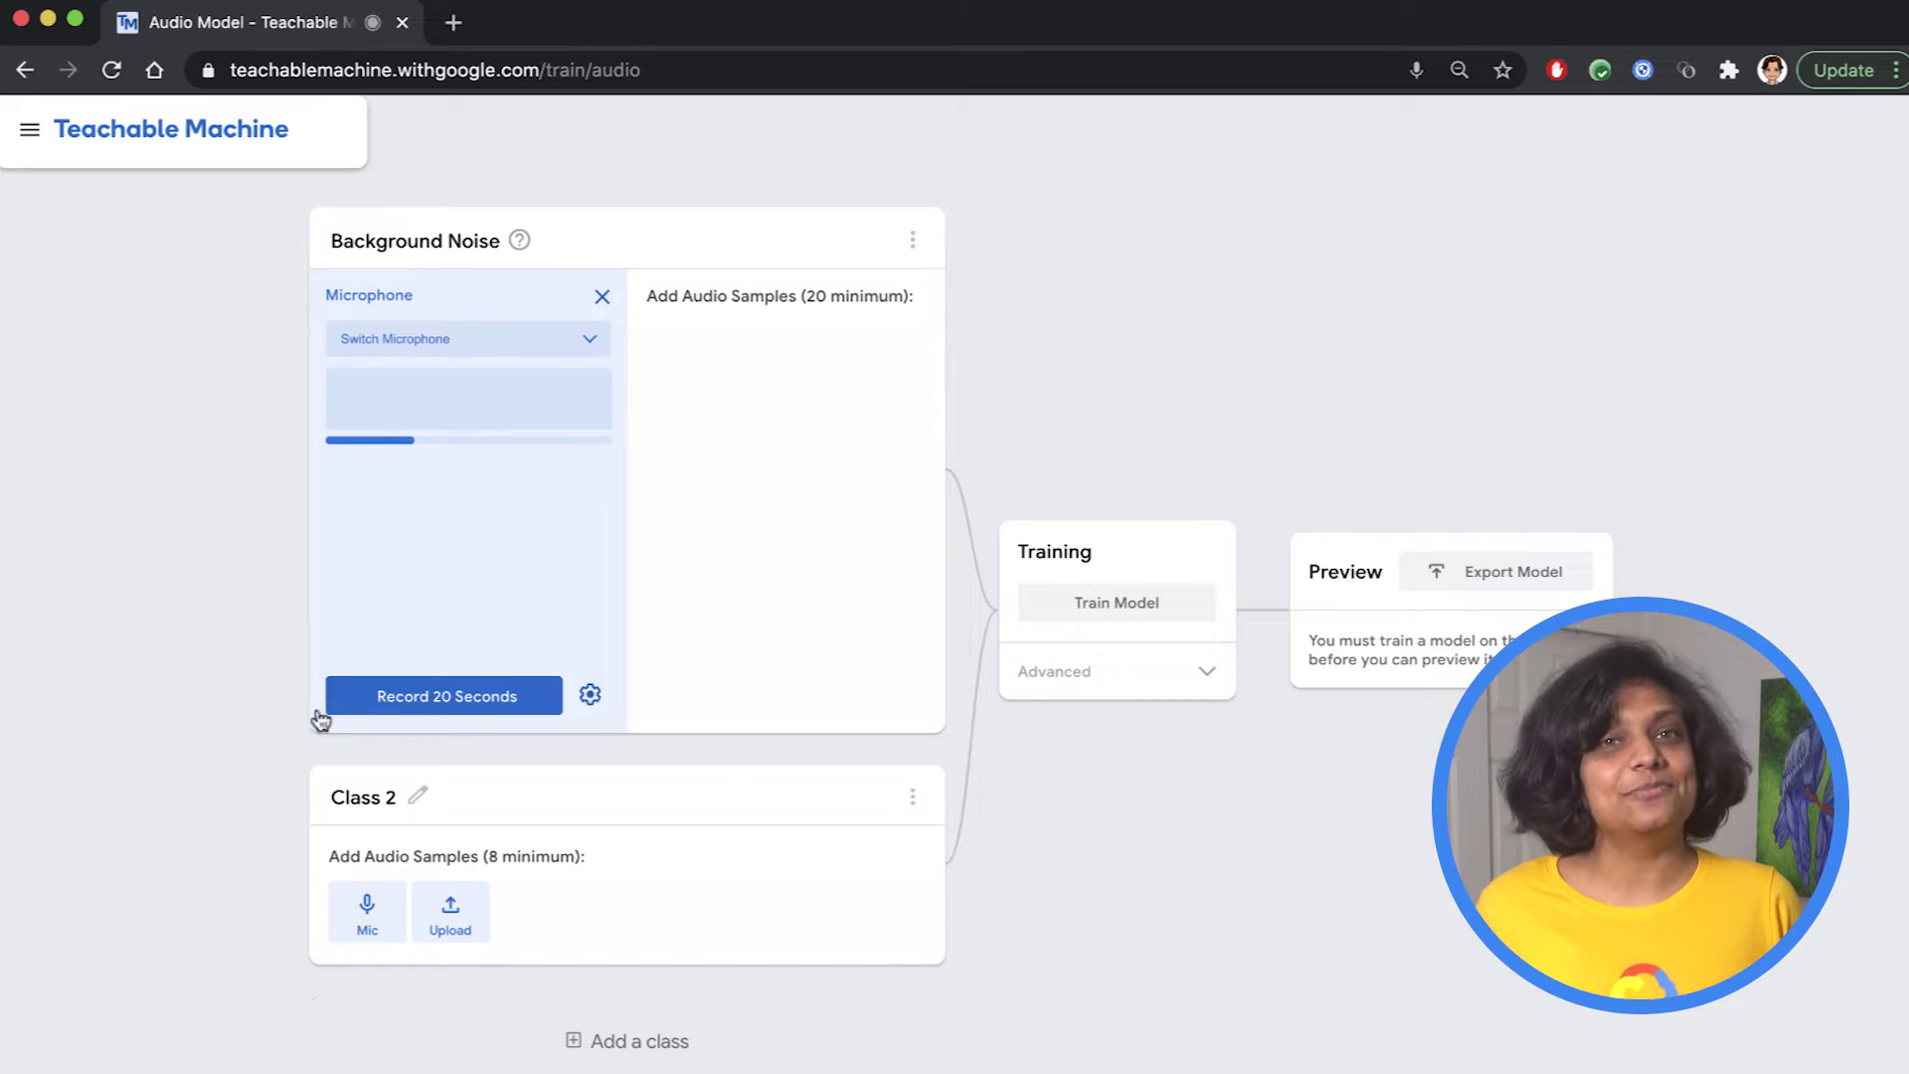
left_click(439, 699)
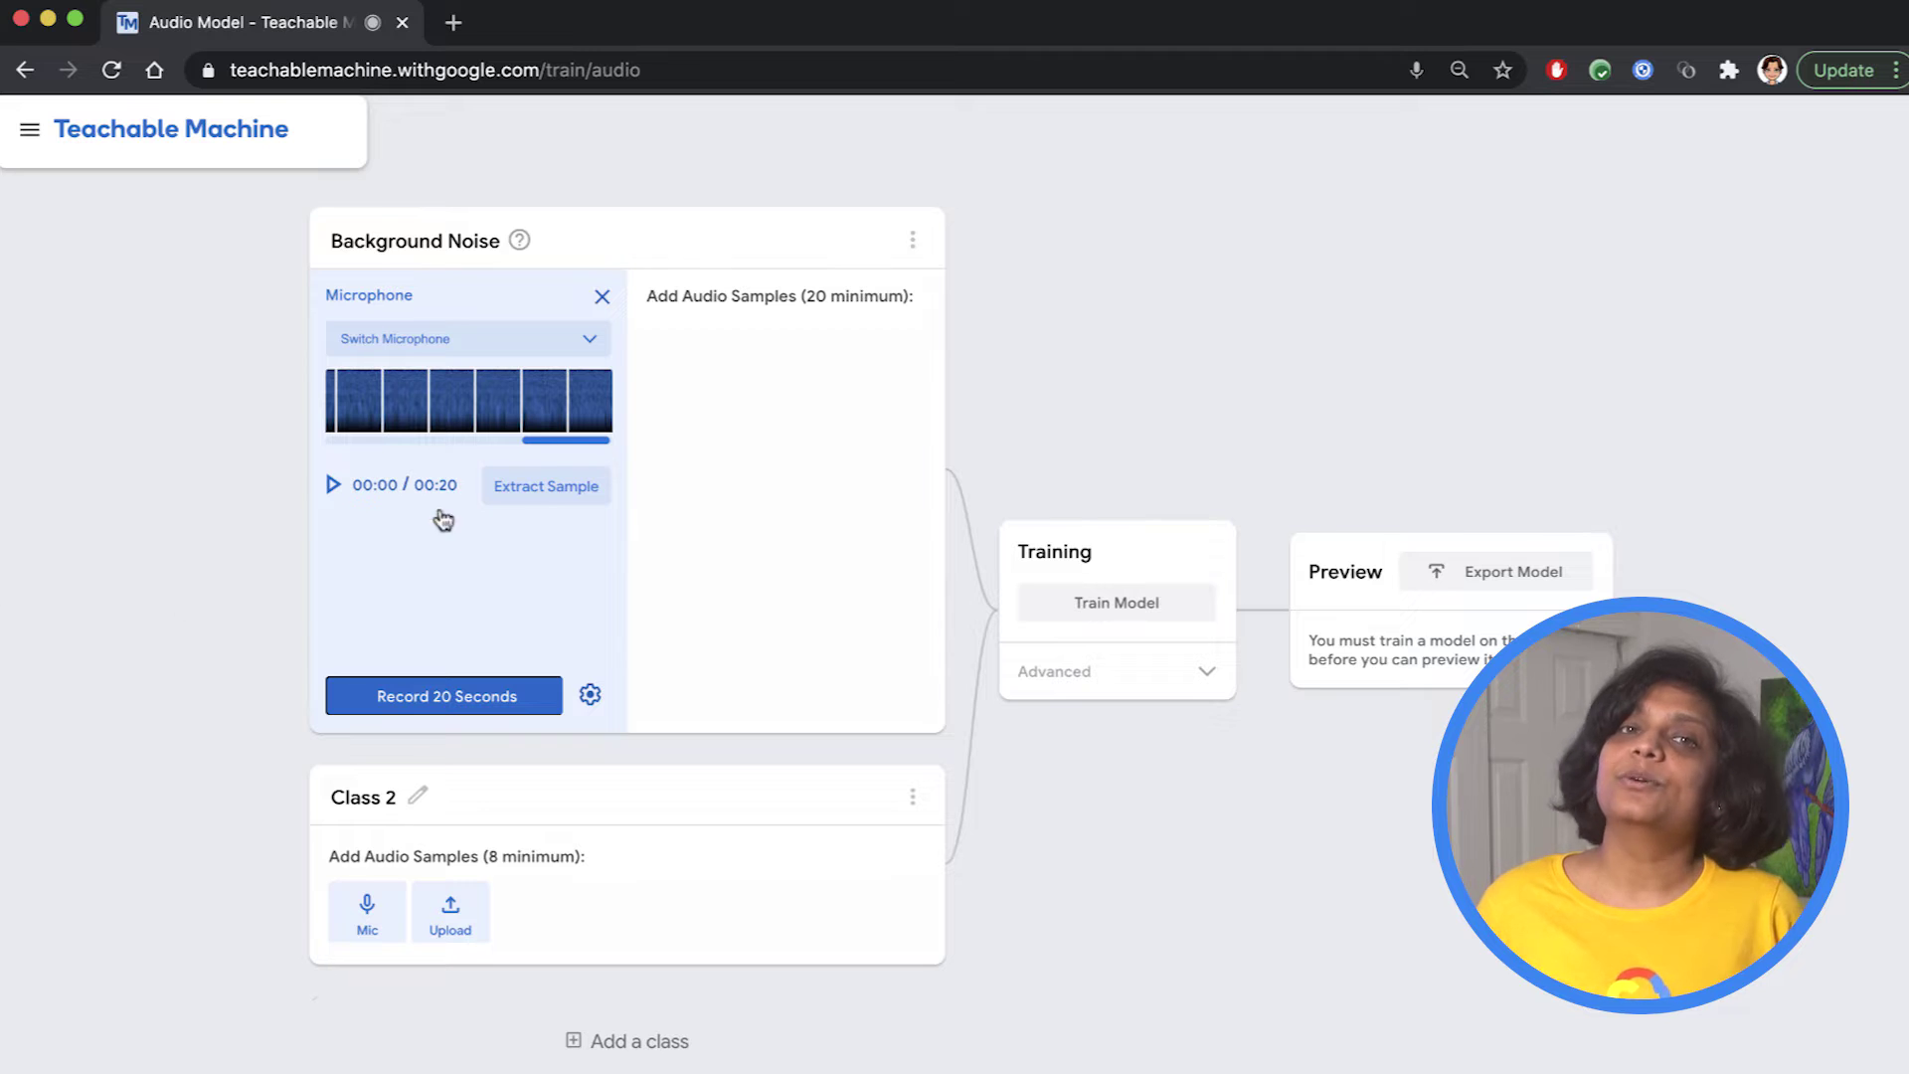
left_click(537, 497)
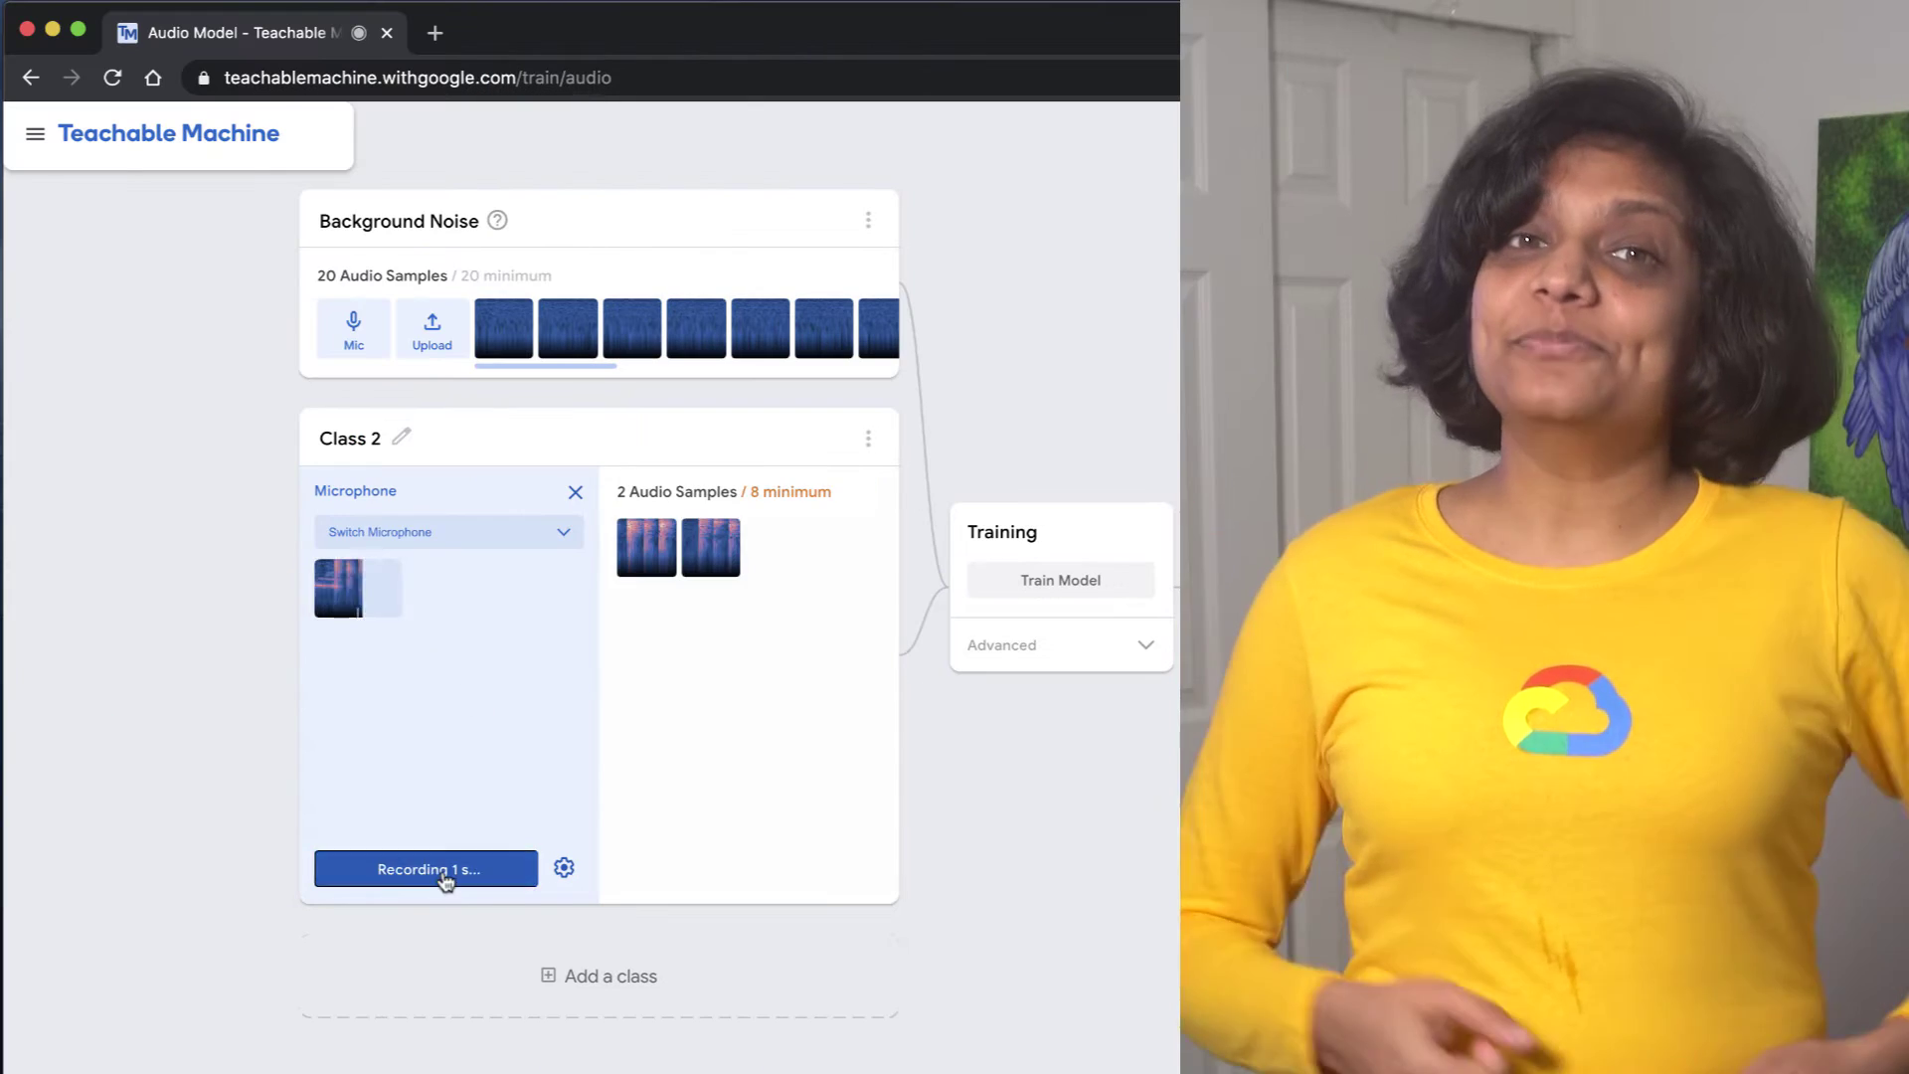
Record repeated two-second clapping clips into Class 2 and rename it Clap.
left_click(522, 670)
left_click(426, 868)
left_click(521, 670)
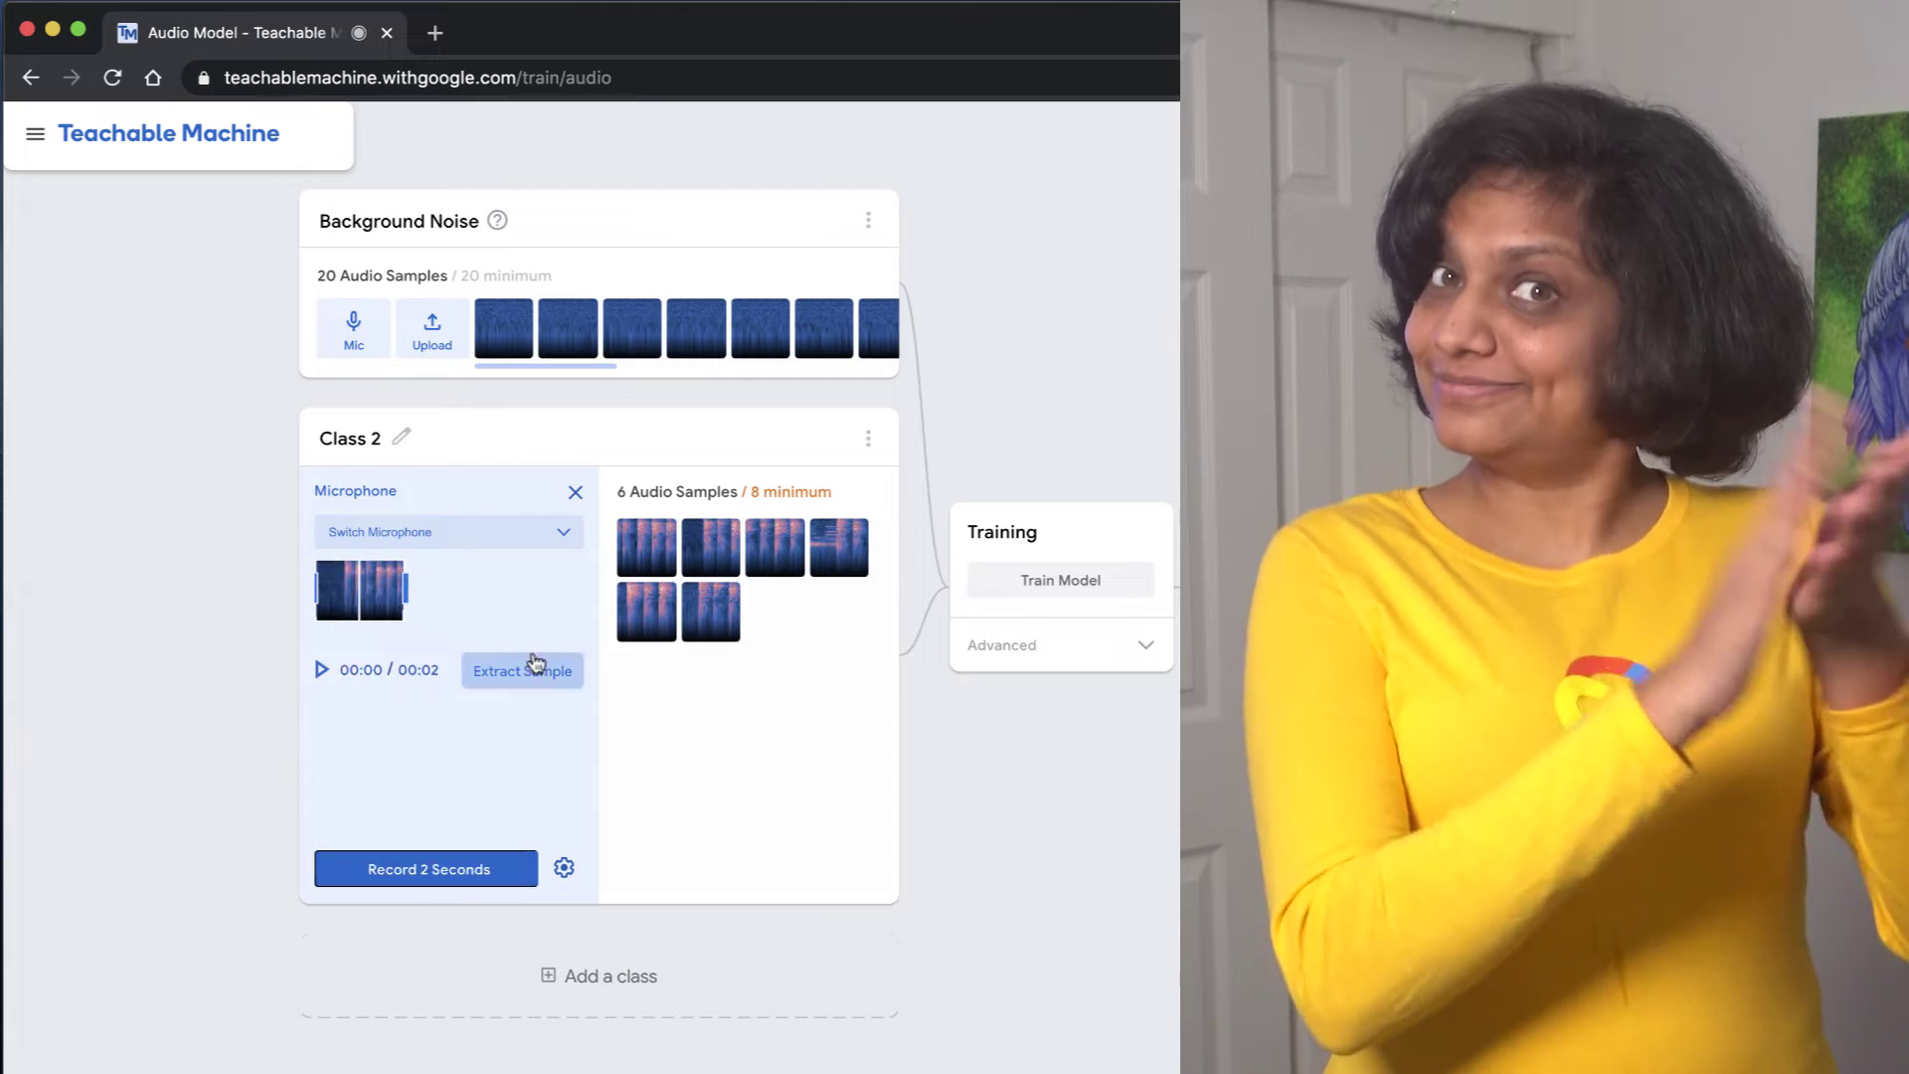
left_click(425, 868)
left_click(522, 670)
left_click(426, 867)
left_click(425, 868)
left_click(522, 670)
left_click(475, 866)
left_click(522, 670)
left_click(359, 437)
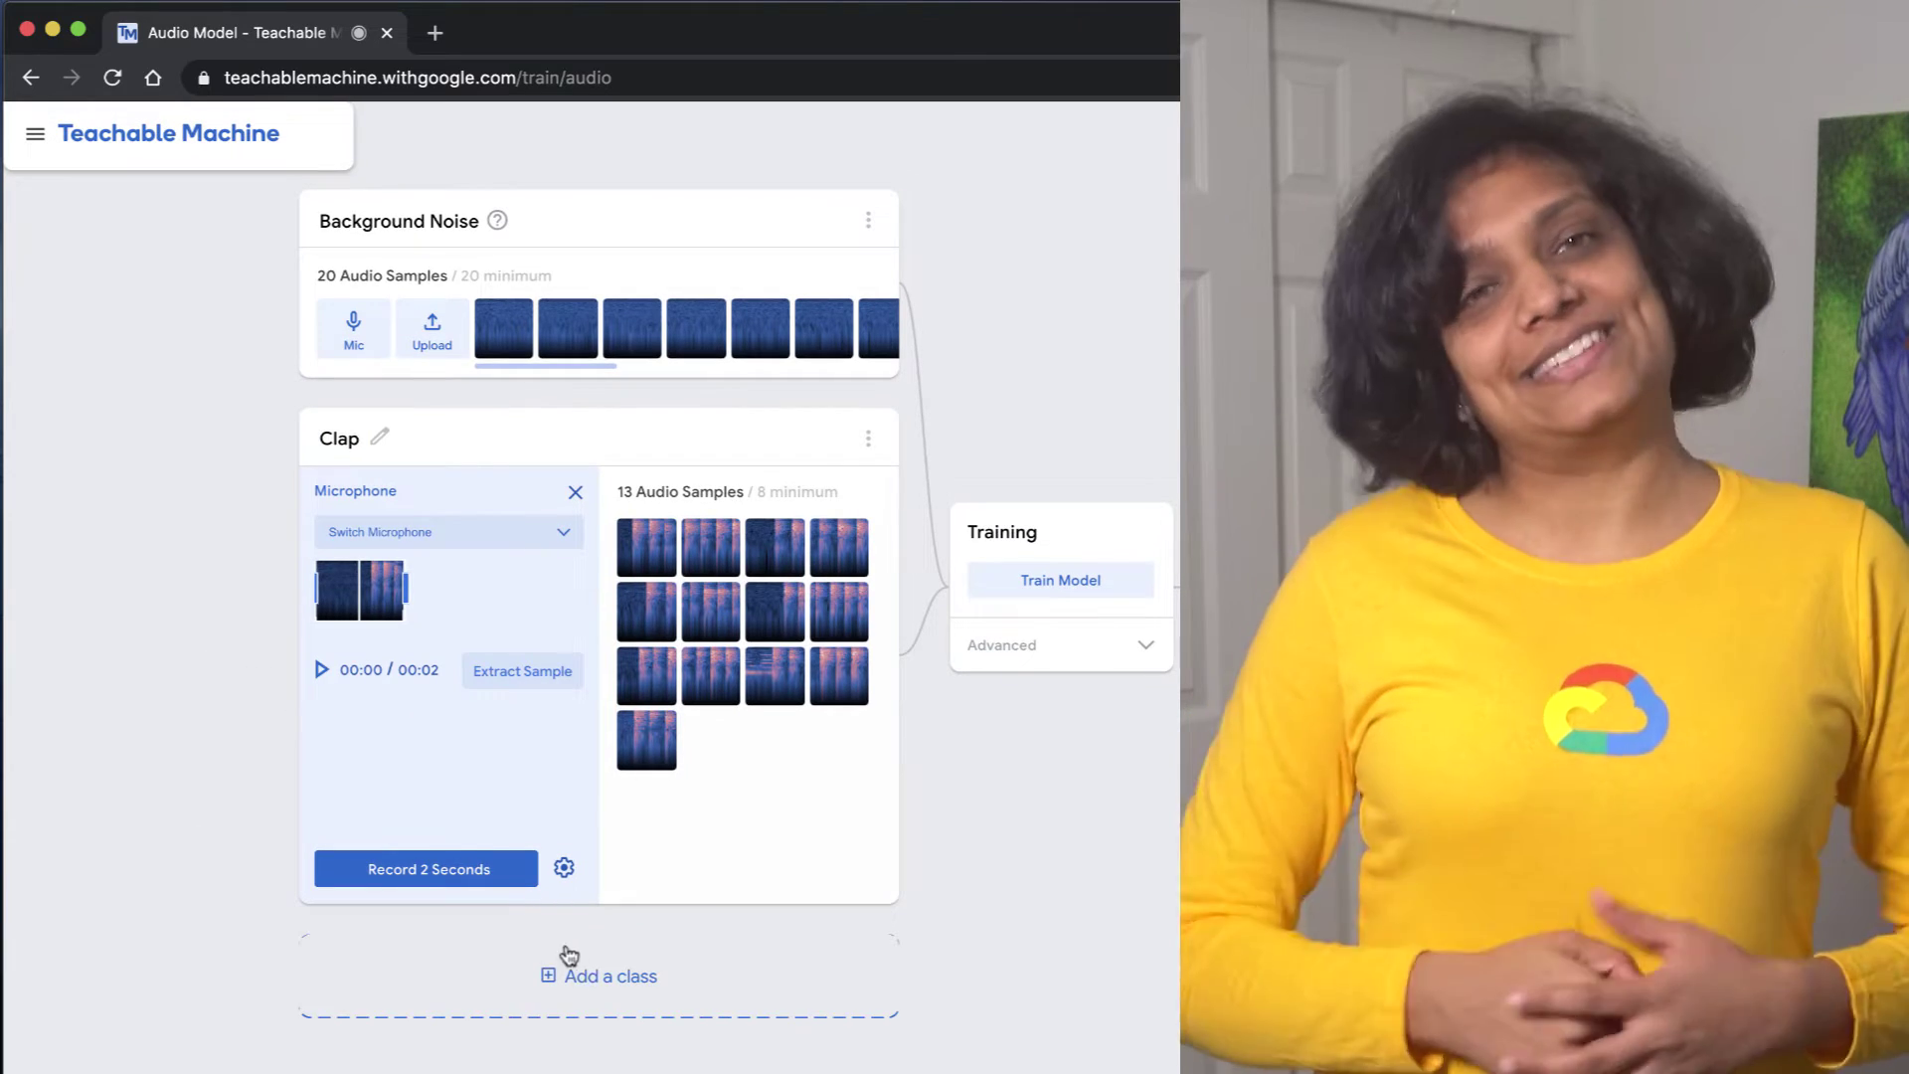
Add a new class named Guitar and record two-second guitar clips as its samples.
left_click(585, 977)
left_click(383, 819)
type("Guitar")
left_click(343, 809)
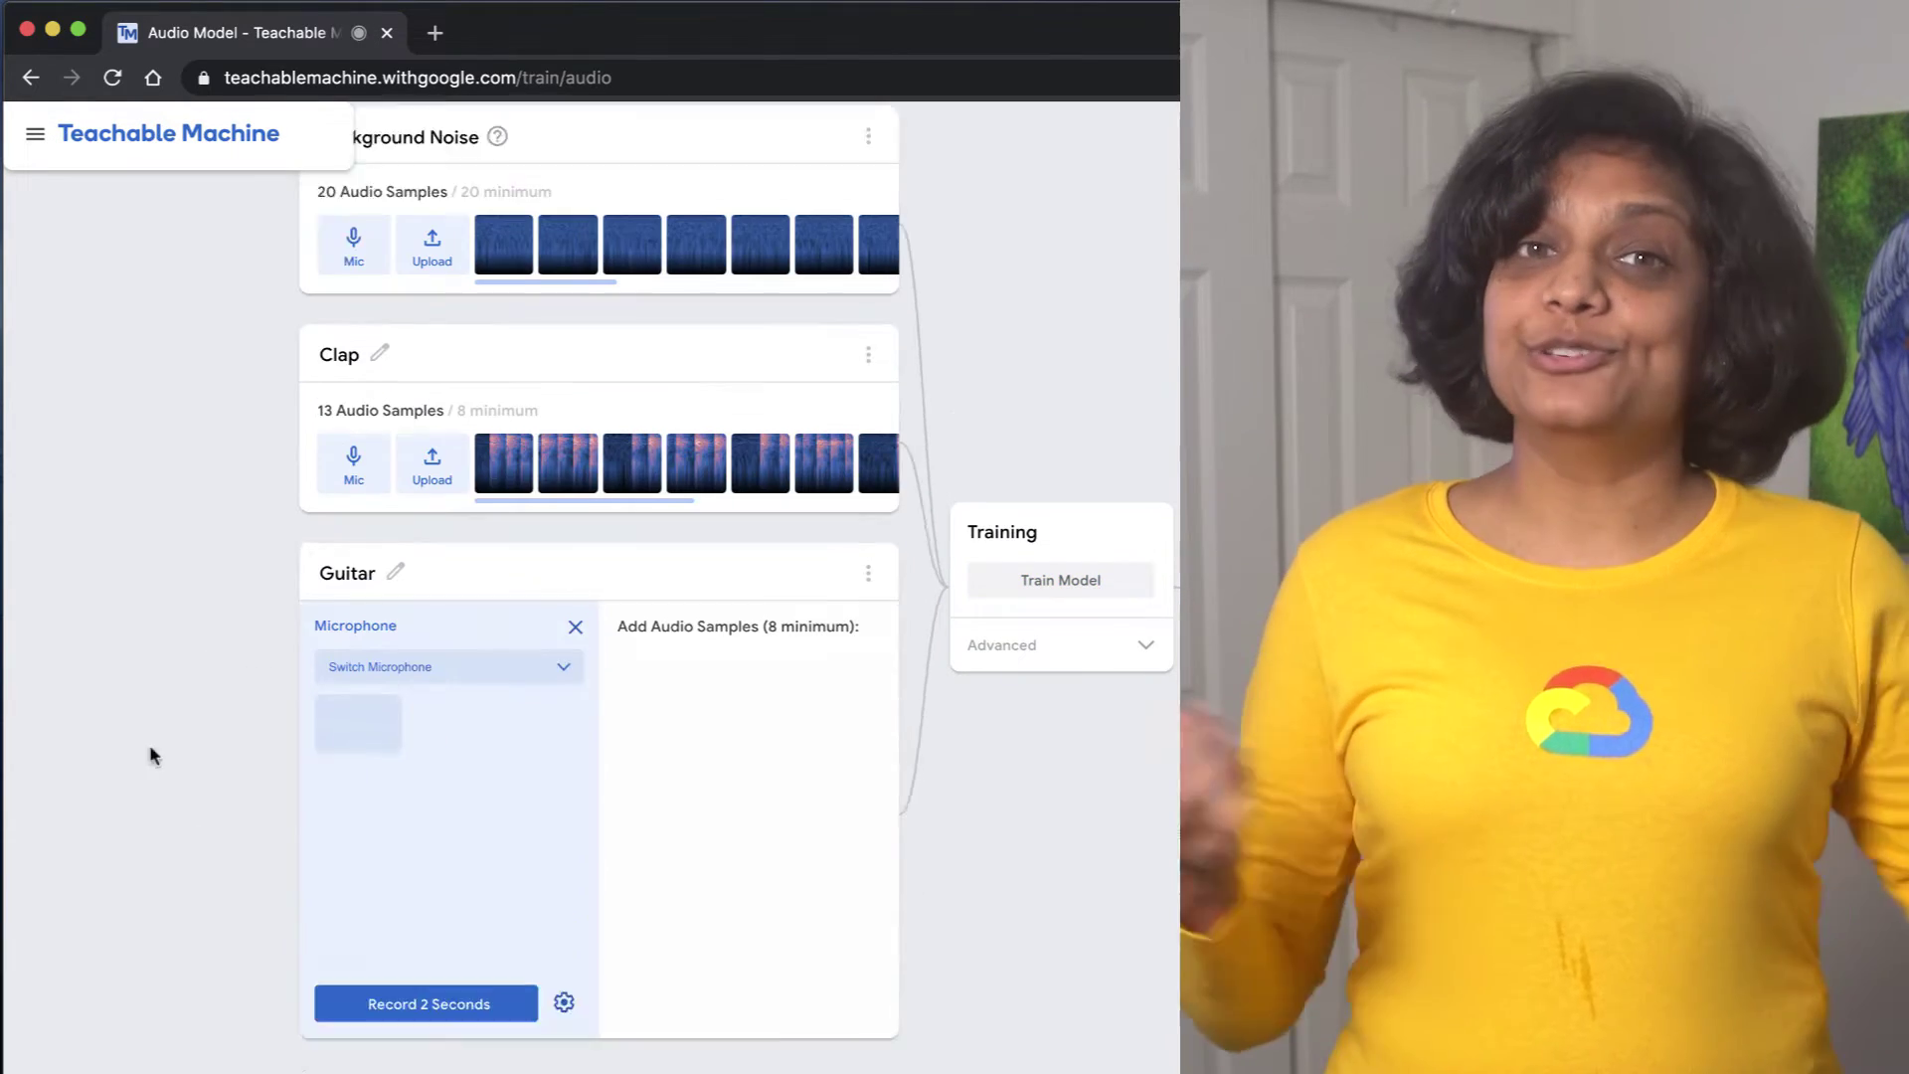
left_click(456, 915)
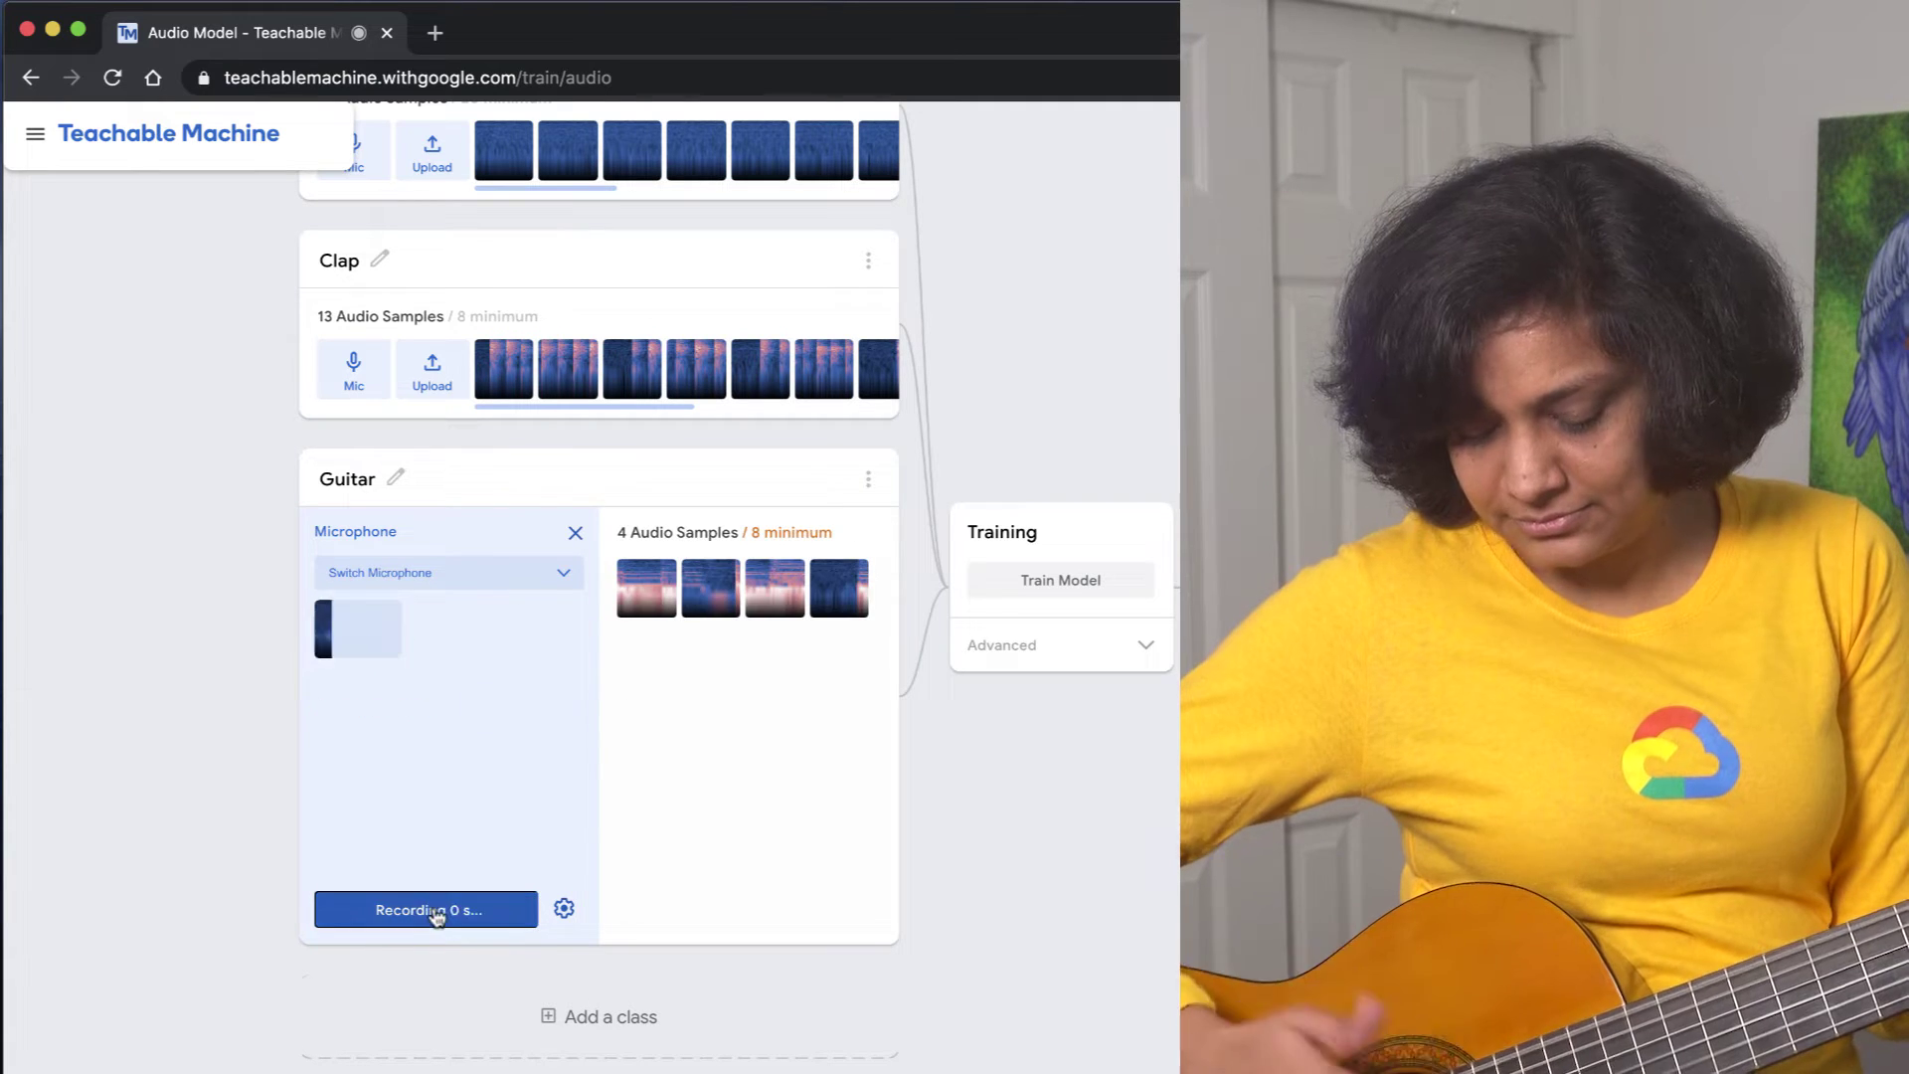
left_click(522, 710)
left_click(522, 709)
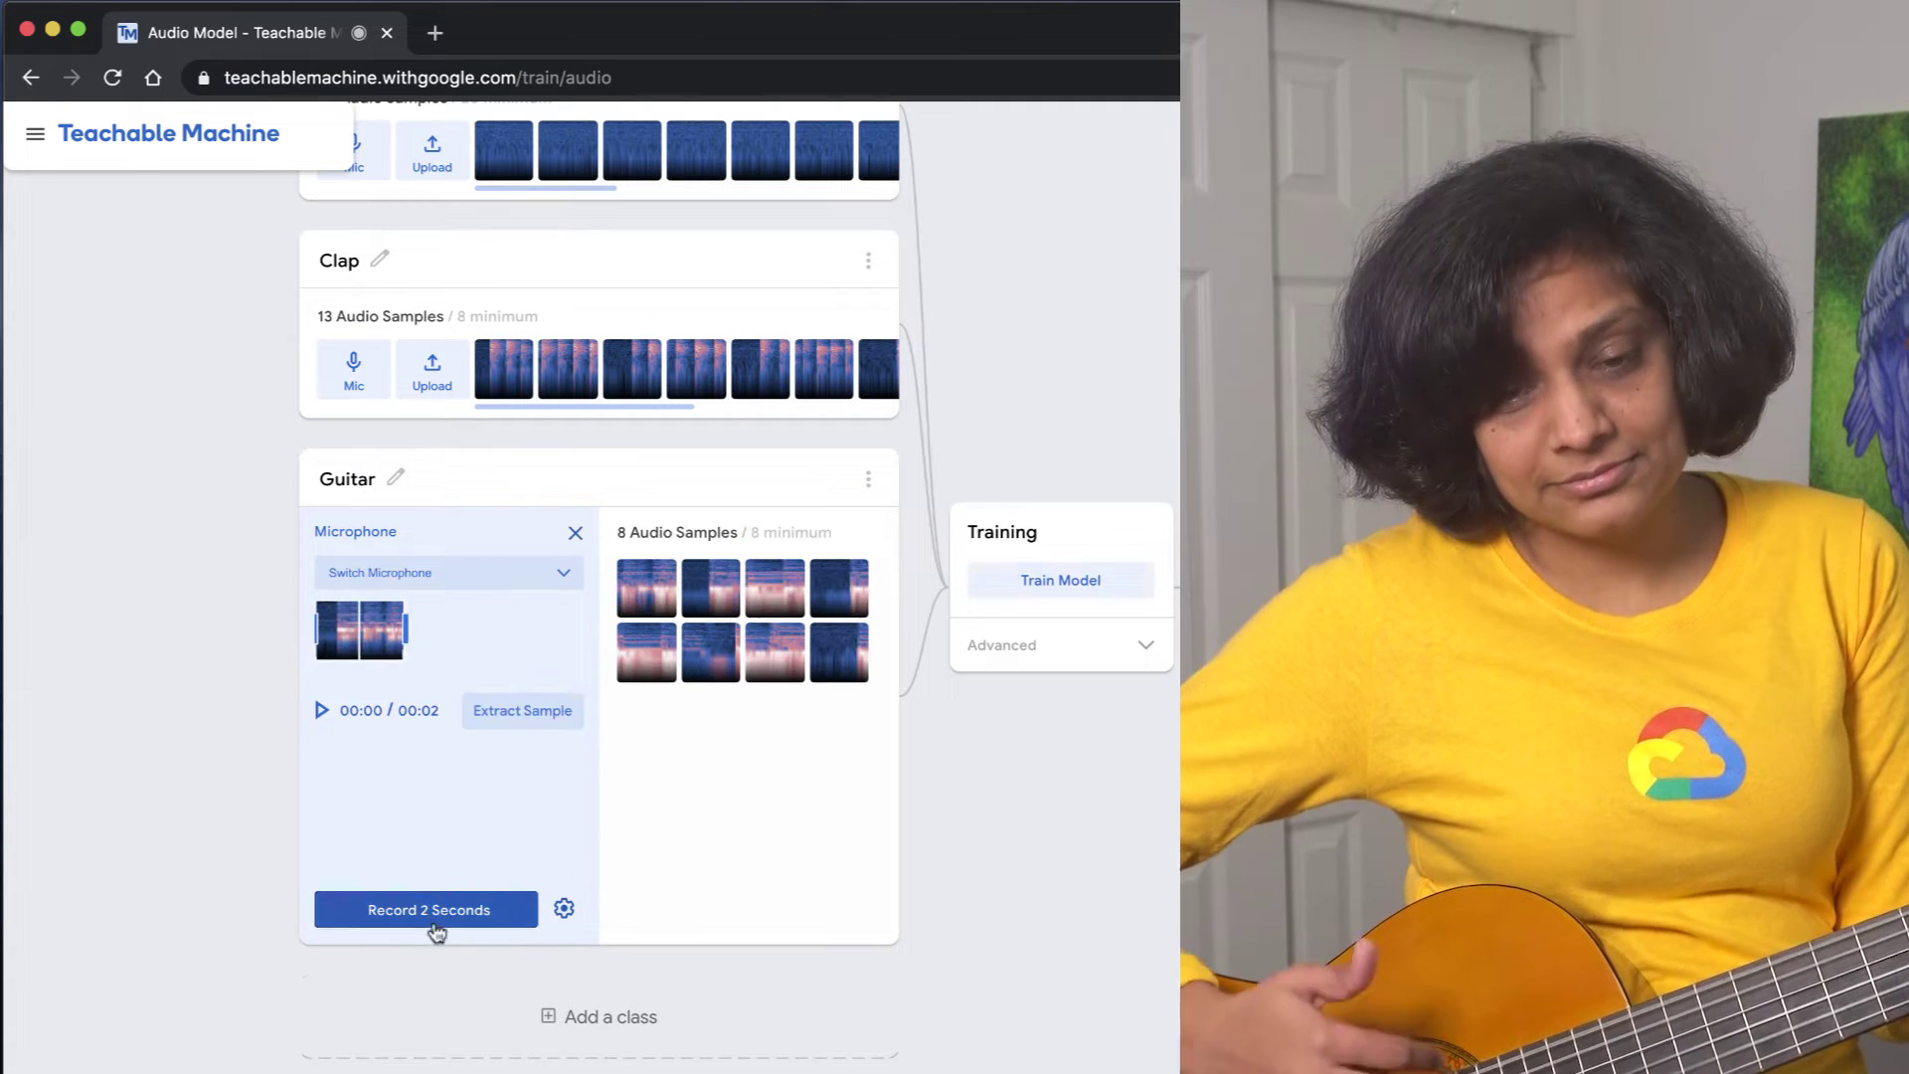
left_click(498, 729)
left_click(519, 712)
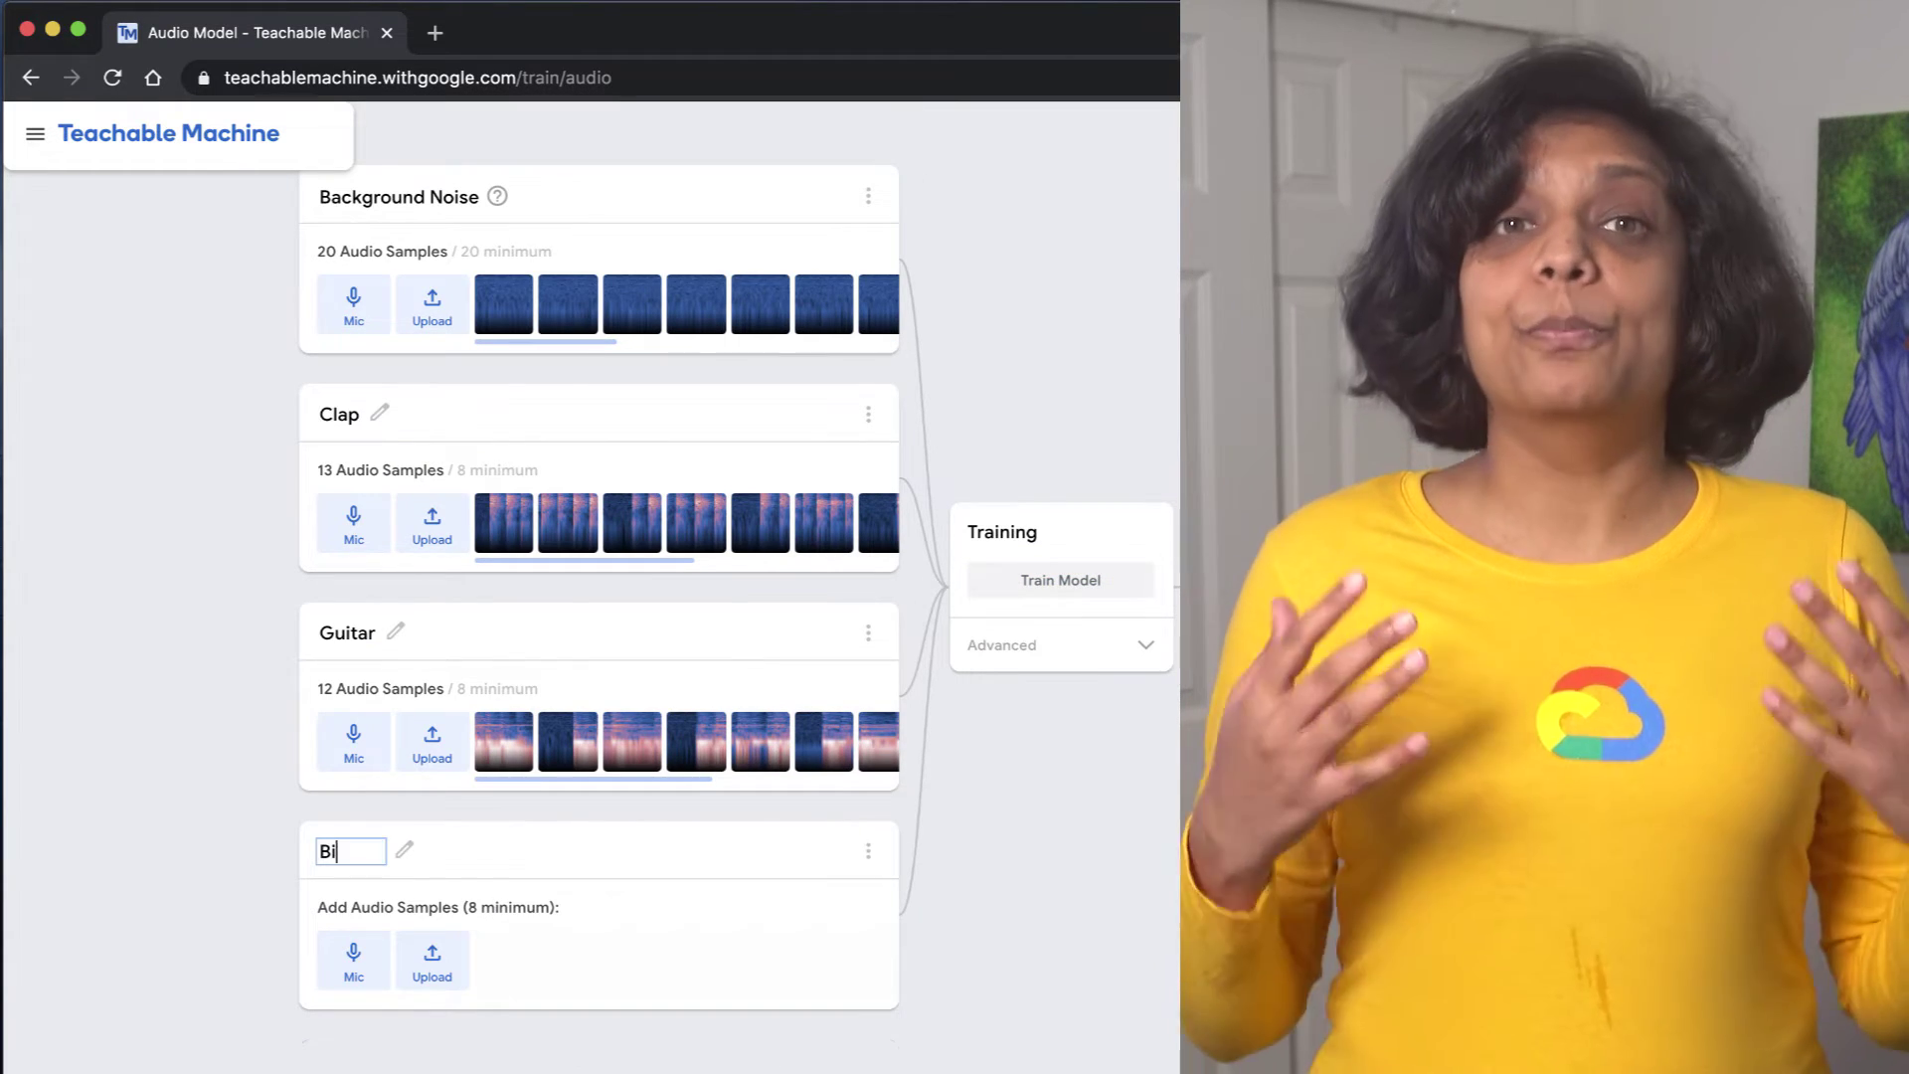
Confirm the Bird class name and record its first two-second bird sound clips.
key("Return")
scroll(299, 875, "down", 1)
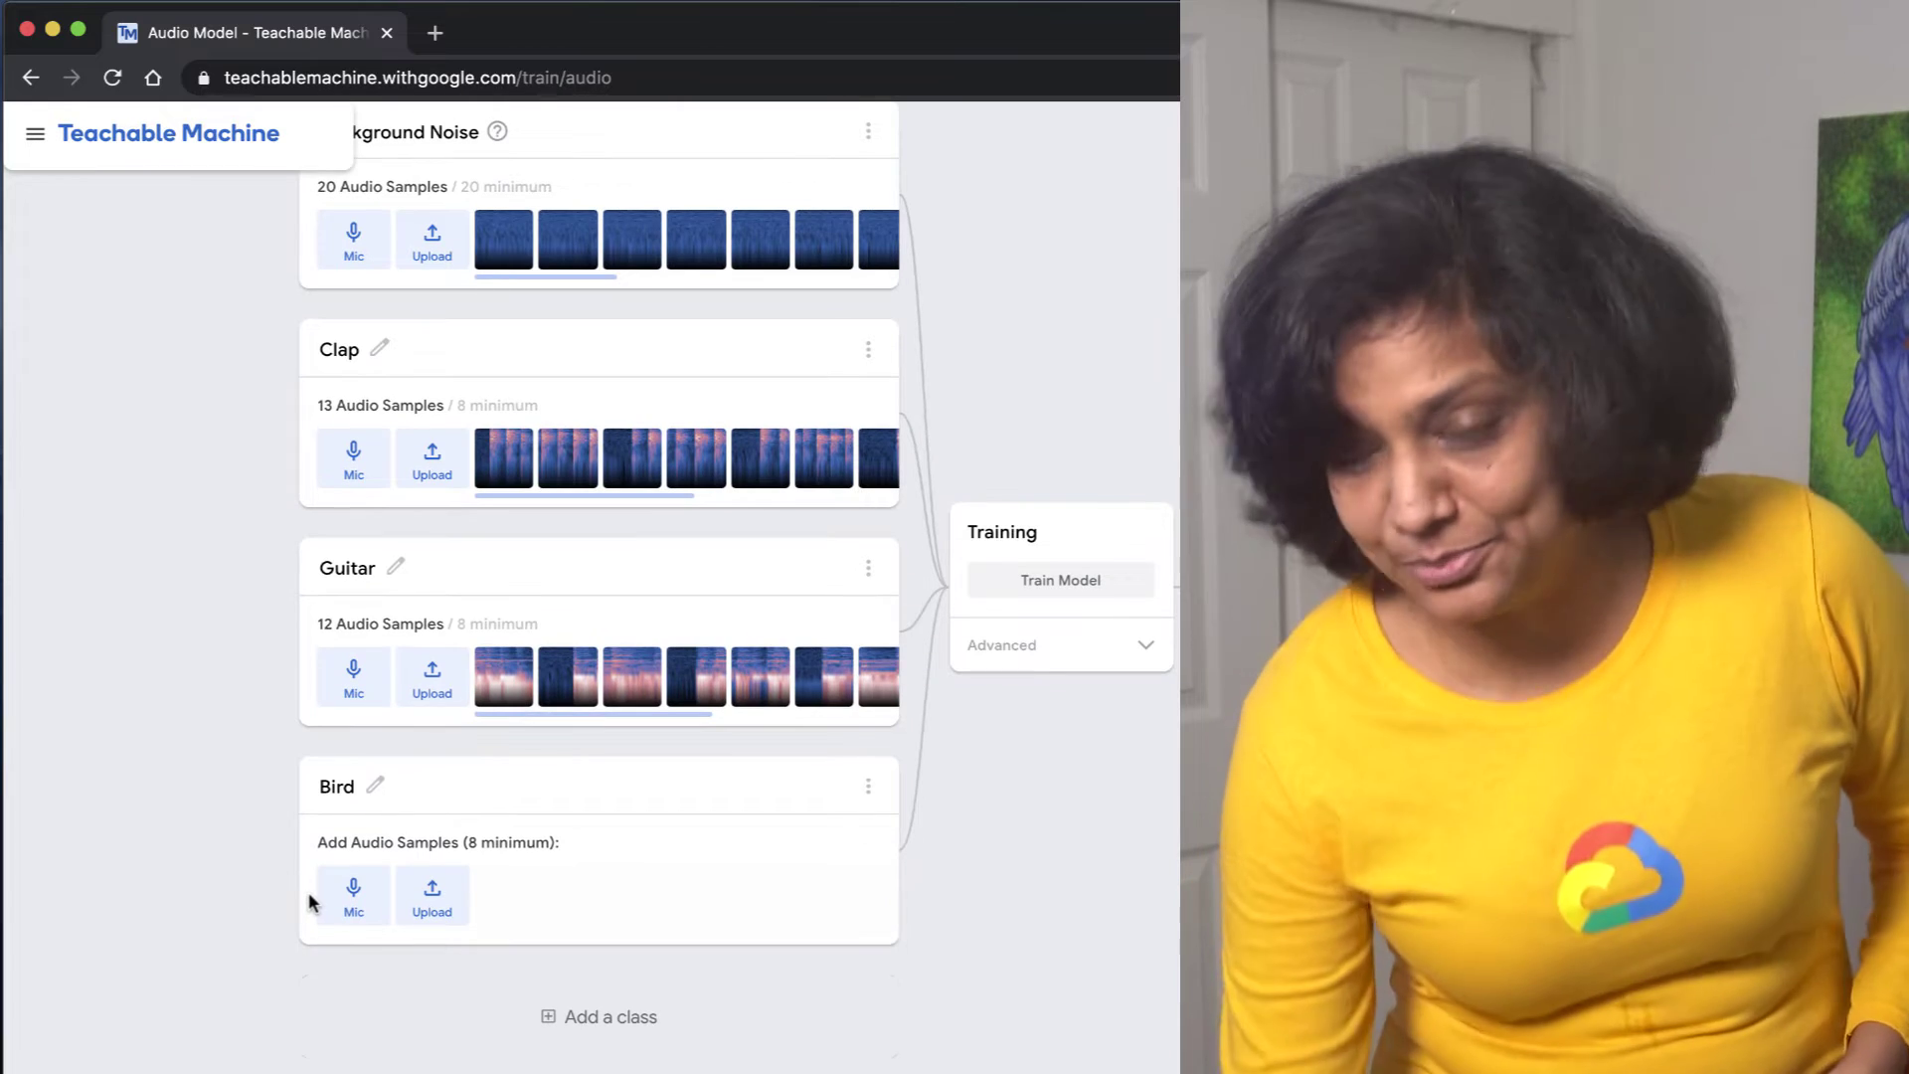
left_click(357, 913)
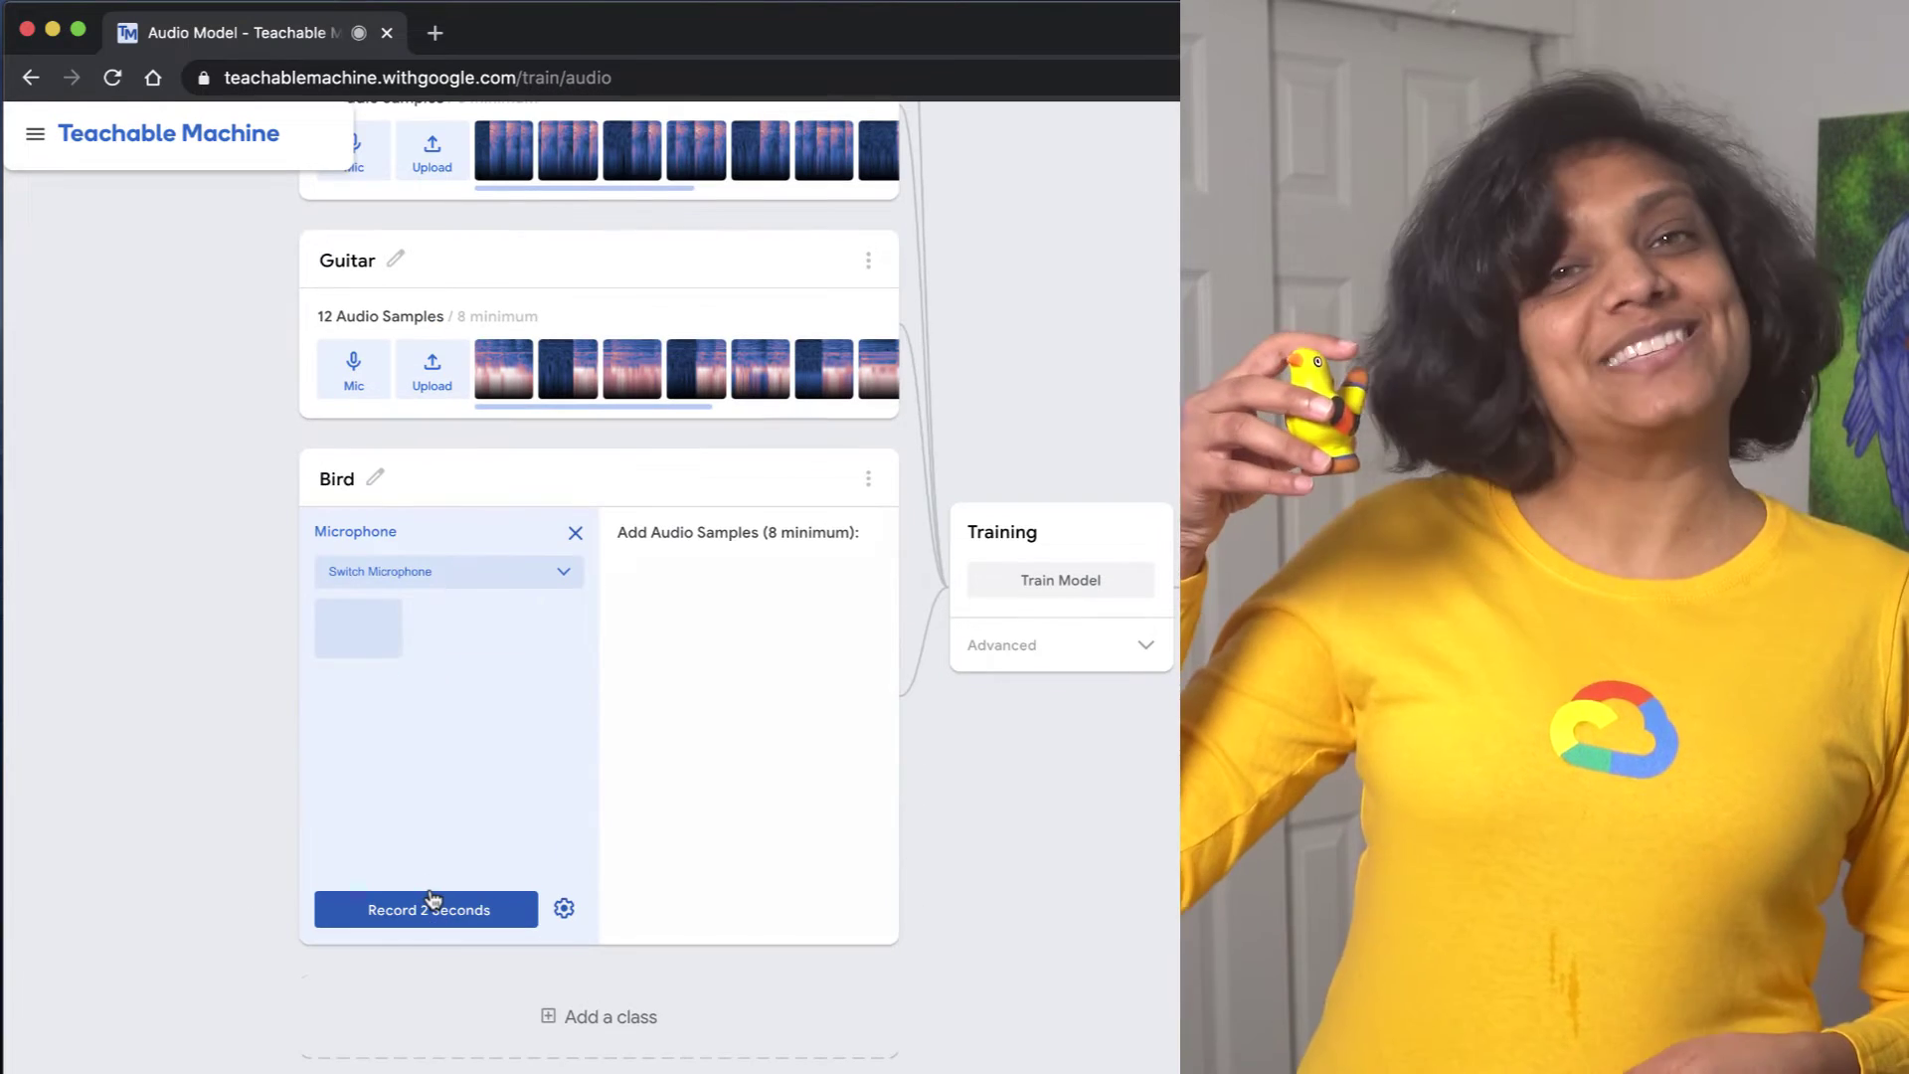
left_click(431, 921)
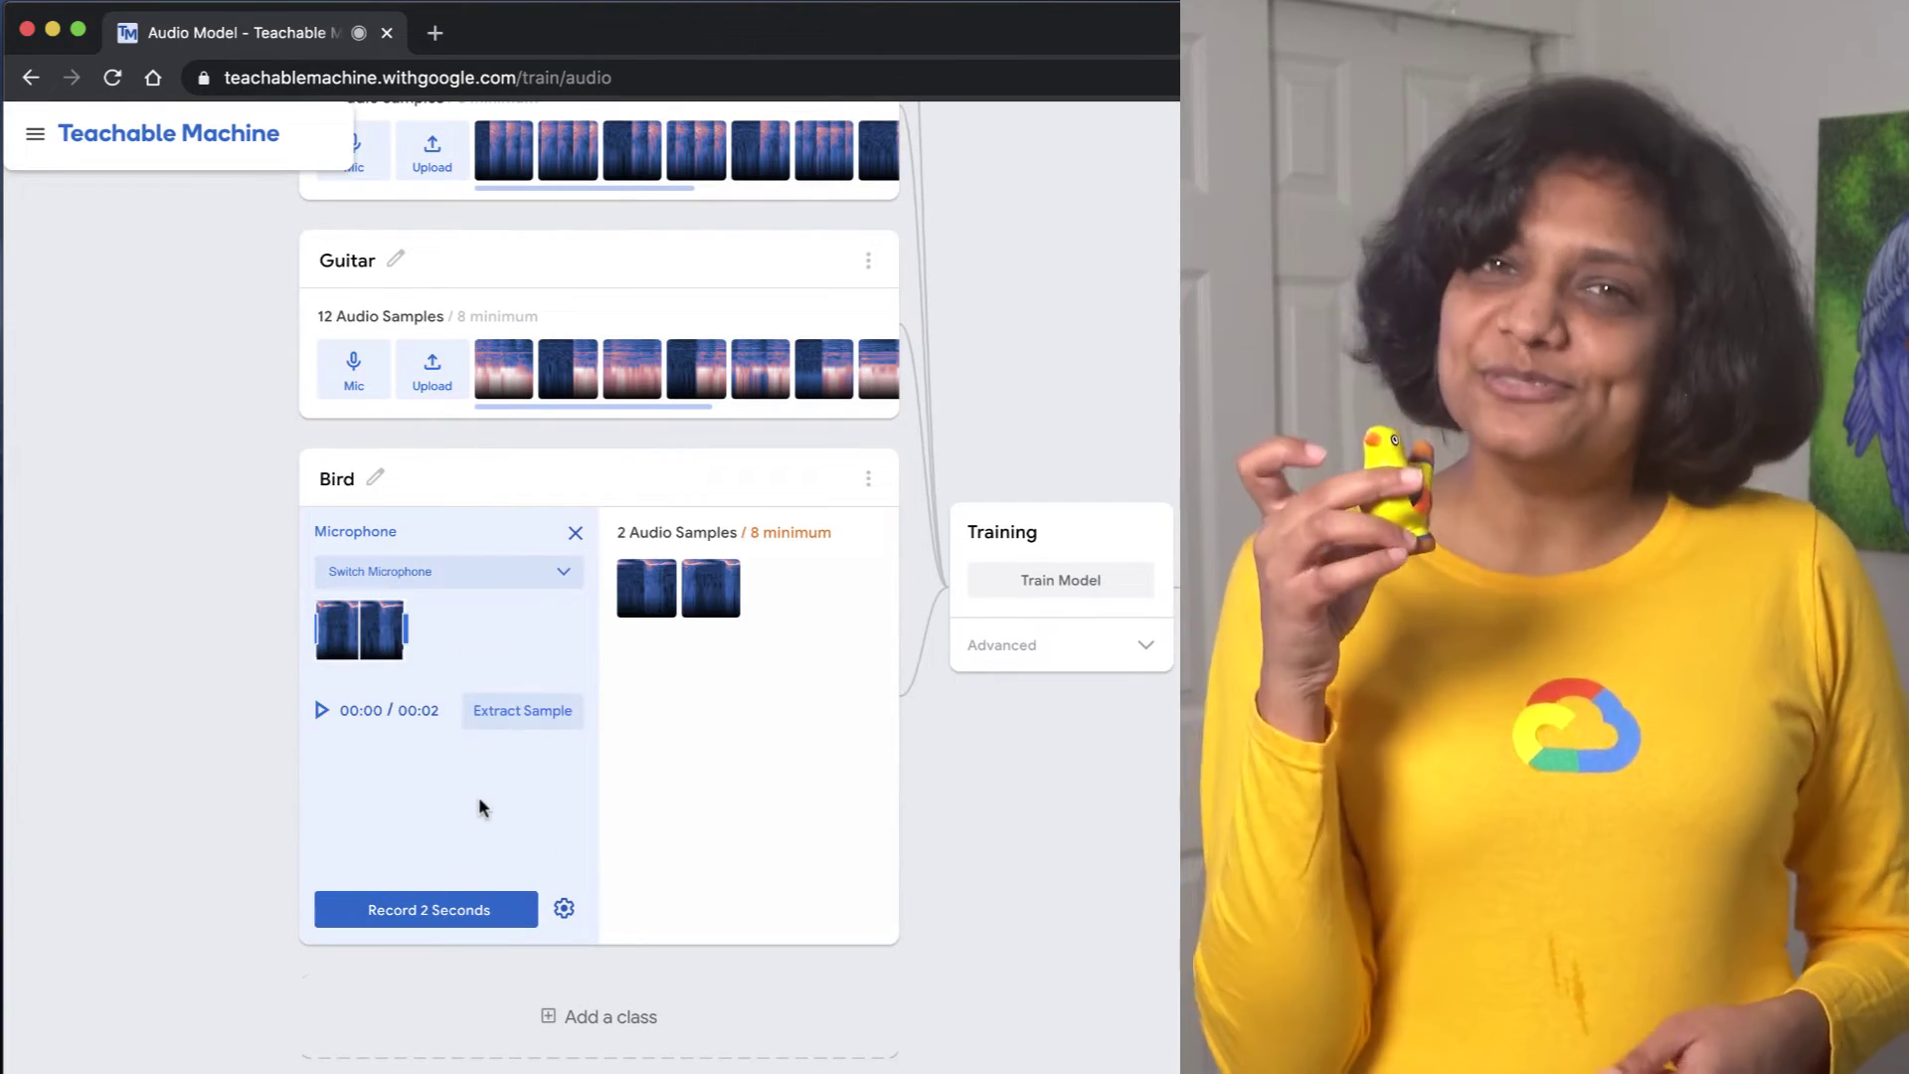
left_click(408, 910)
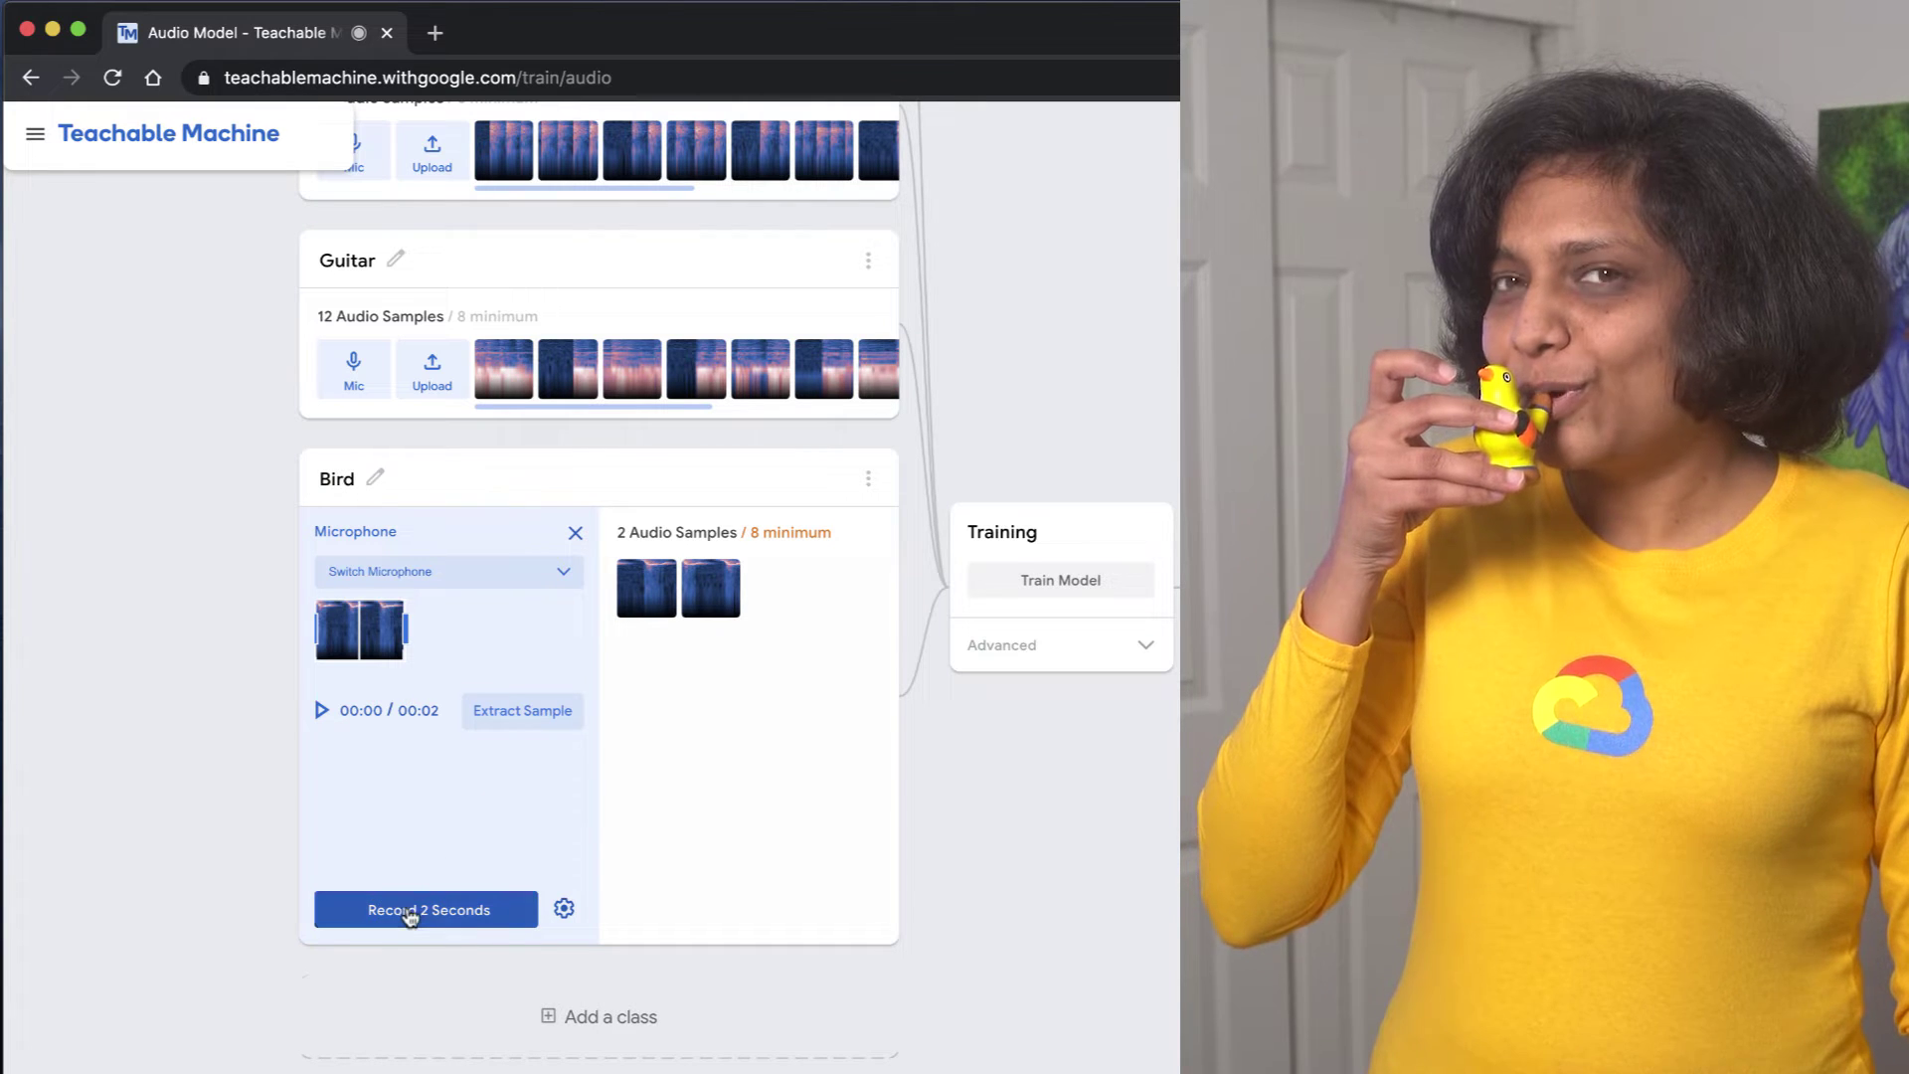
left_click(416, 907)
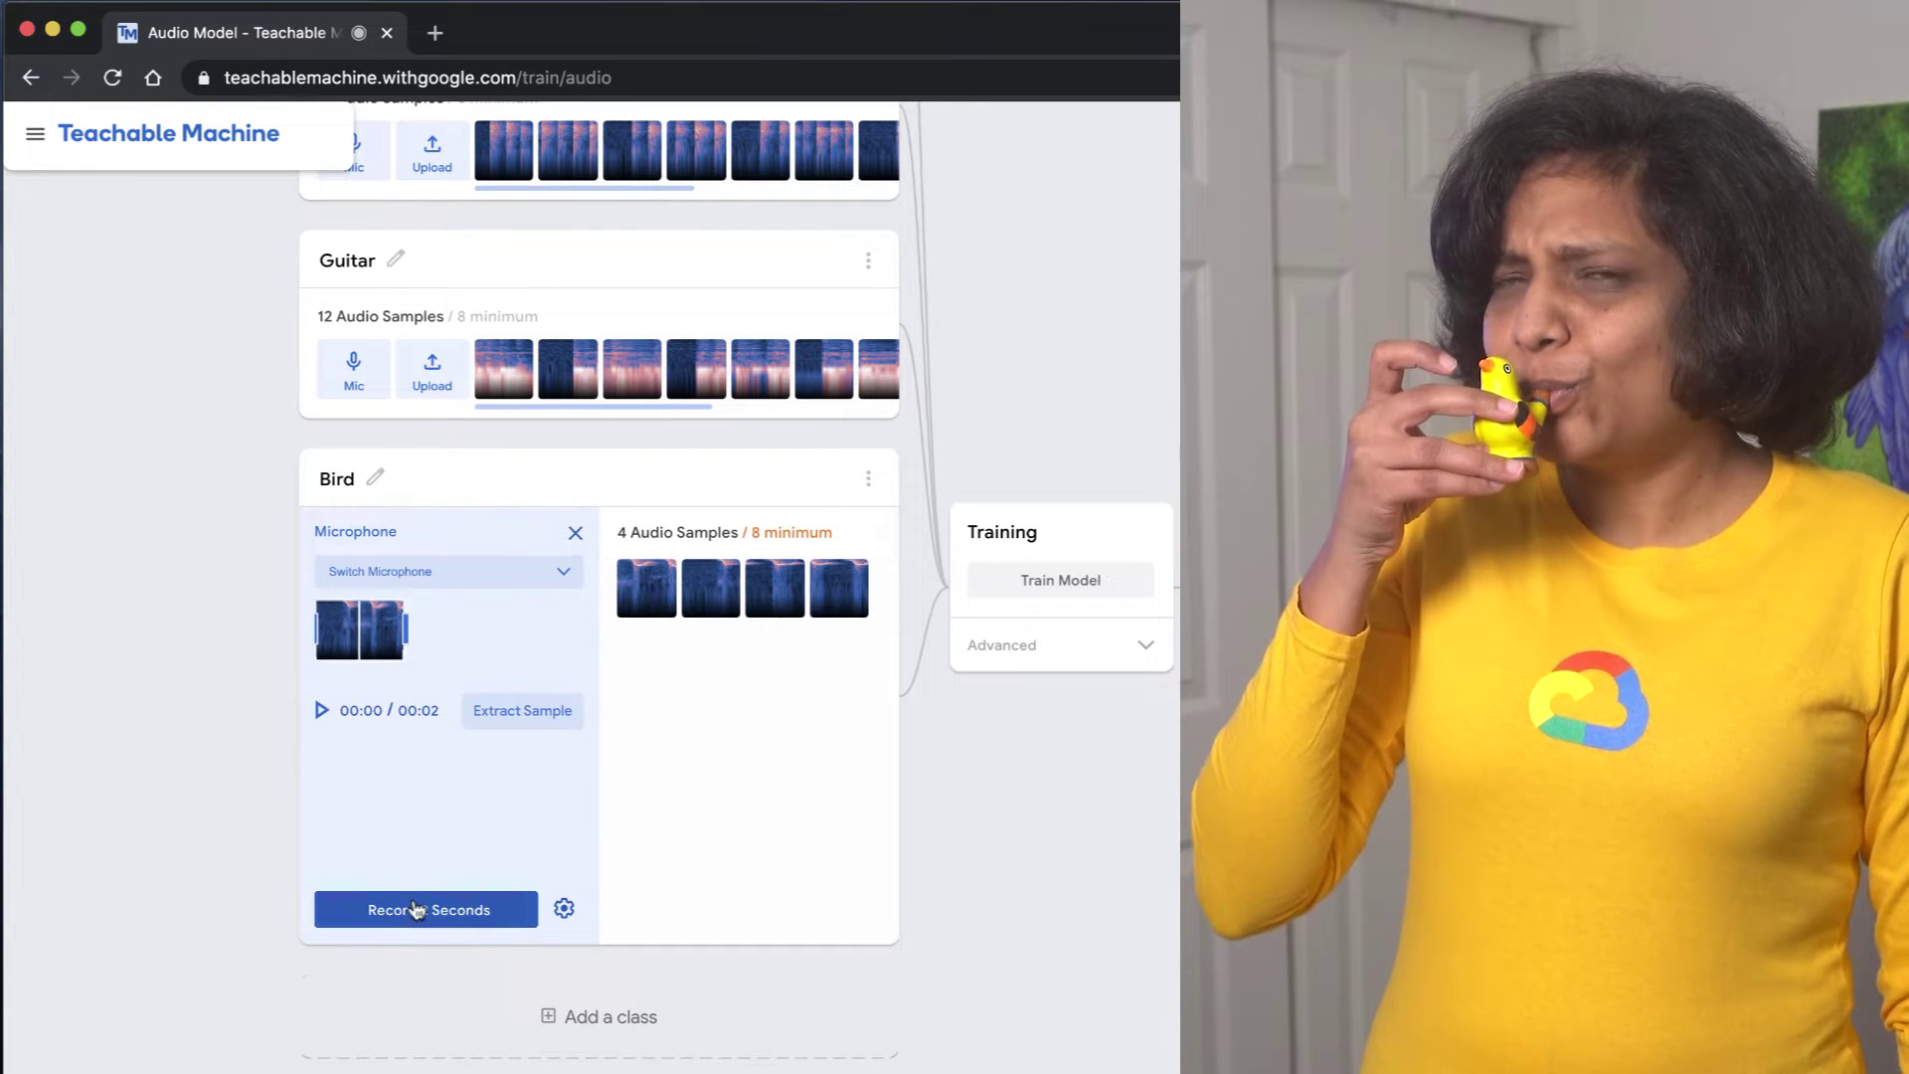
Finish the 10 Bird samples, close the mic panel, and train the model on all four classes.
left_click(423, 908)
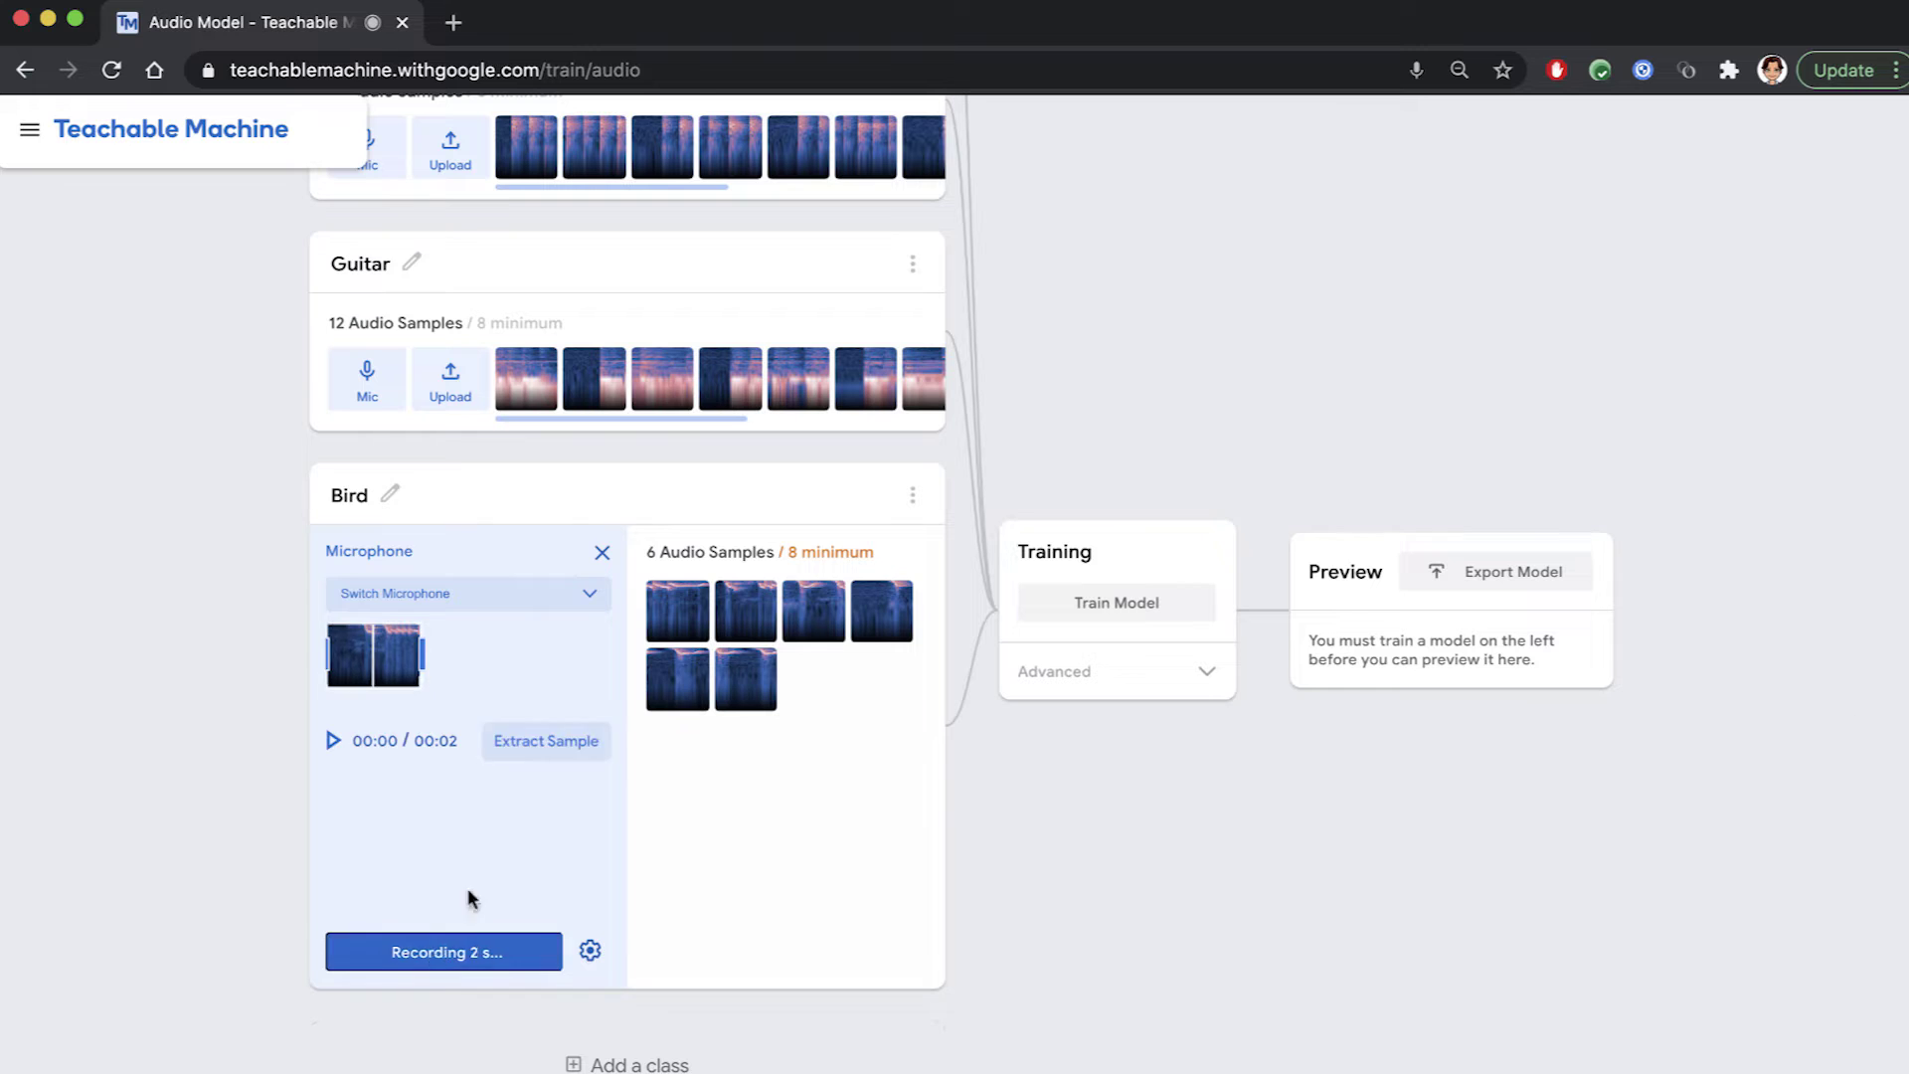
left_click(546, 741)
left_click(438, 952)
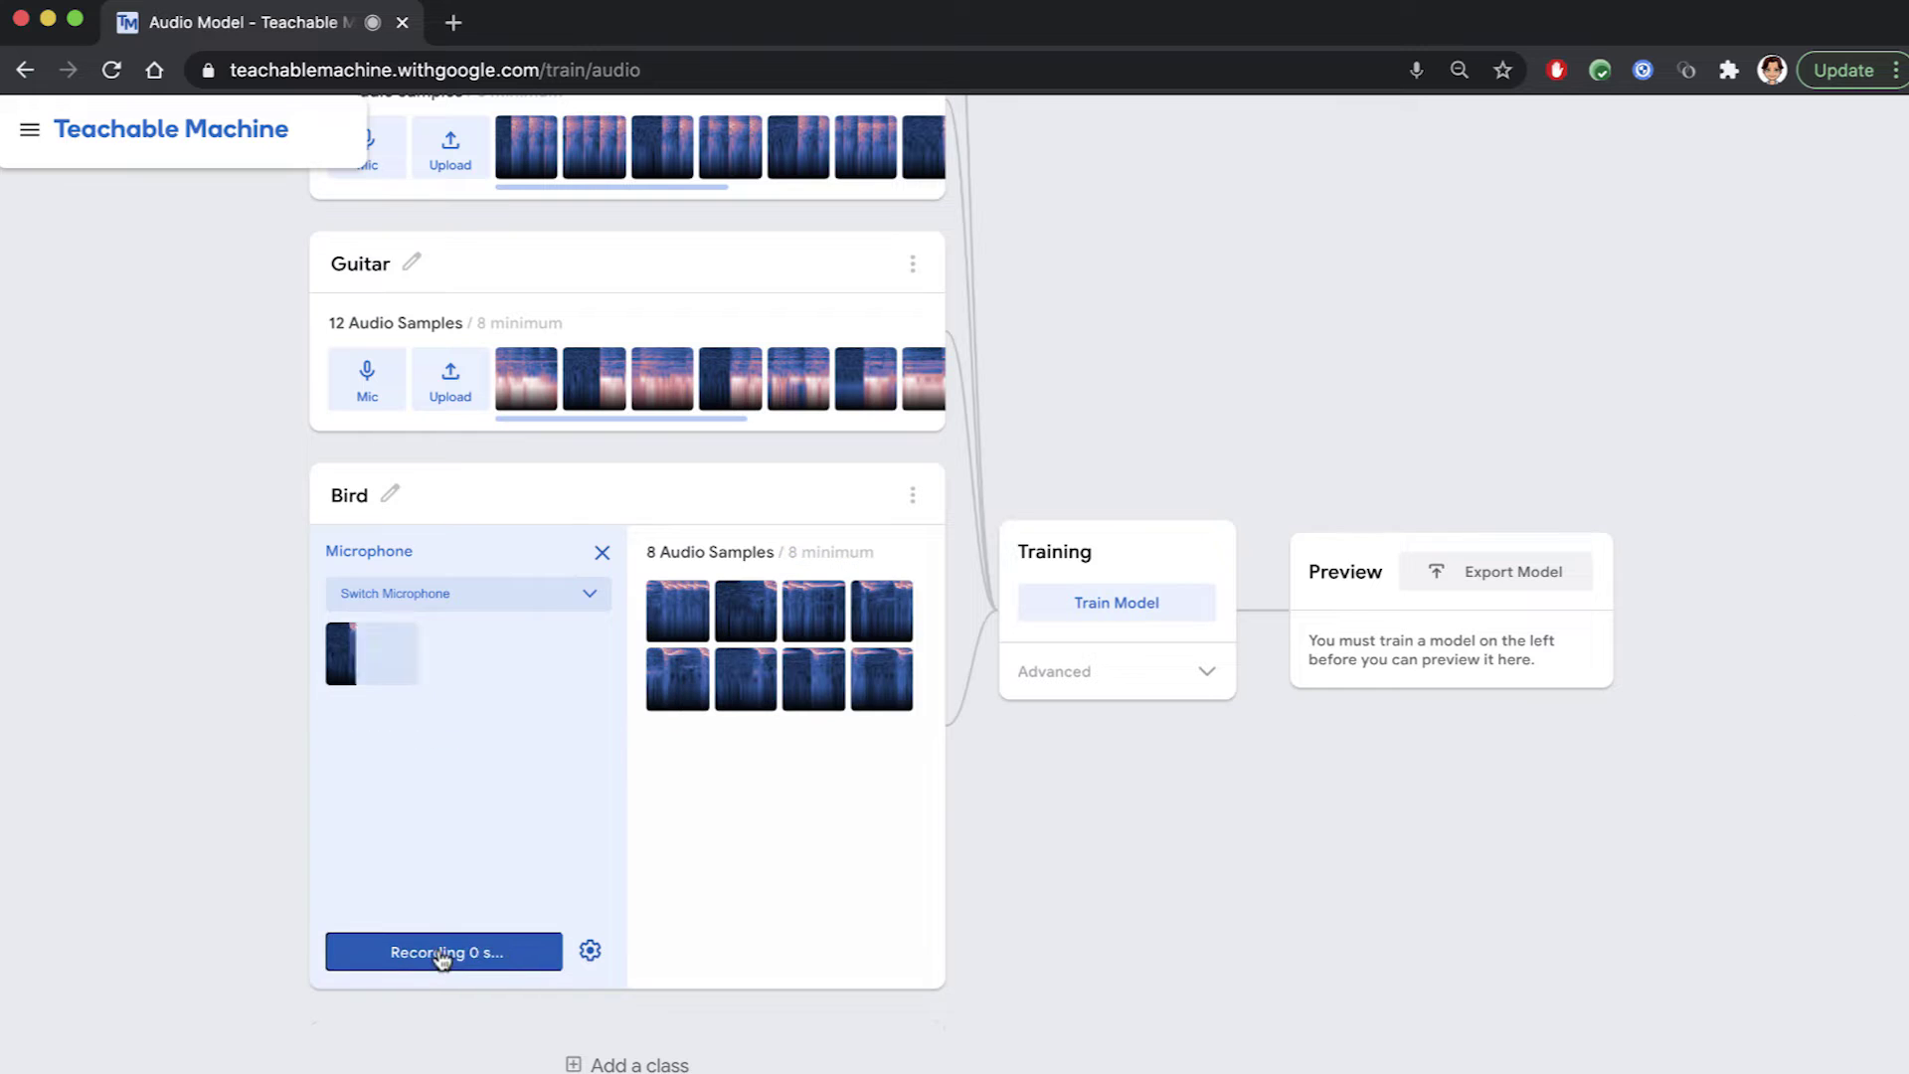
left_click(564, 746)
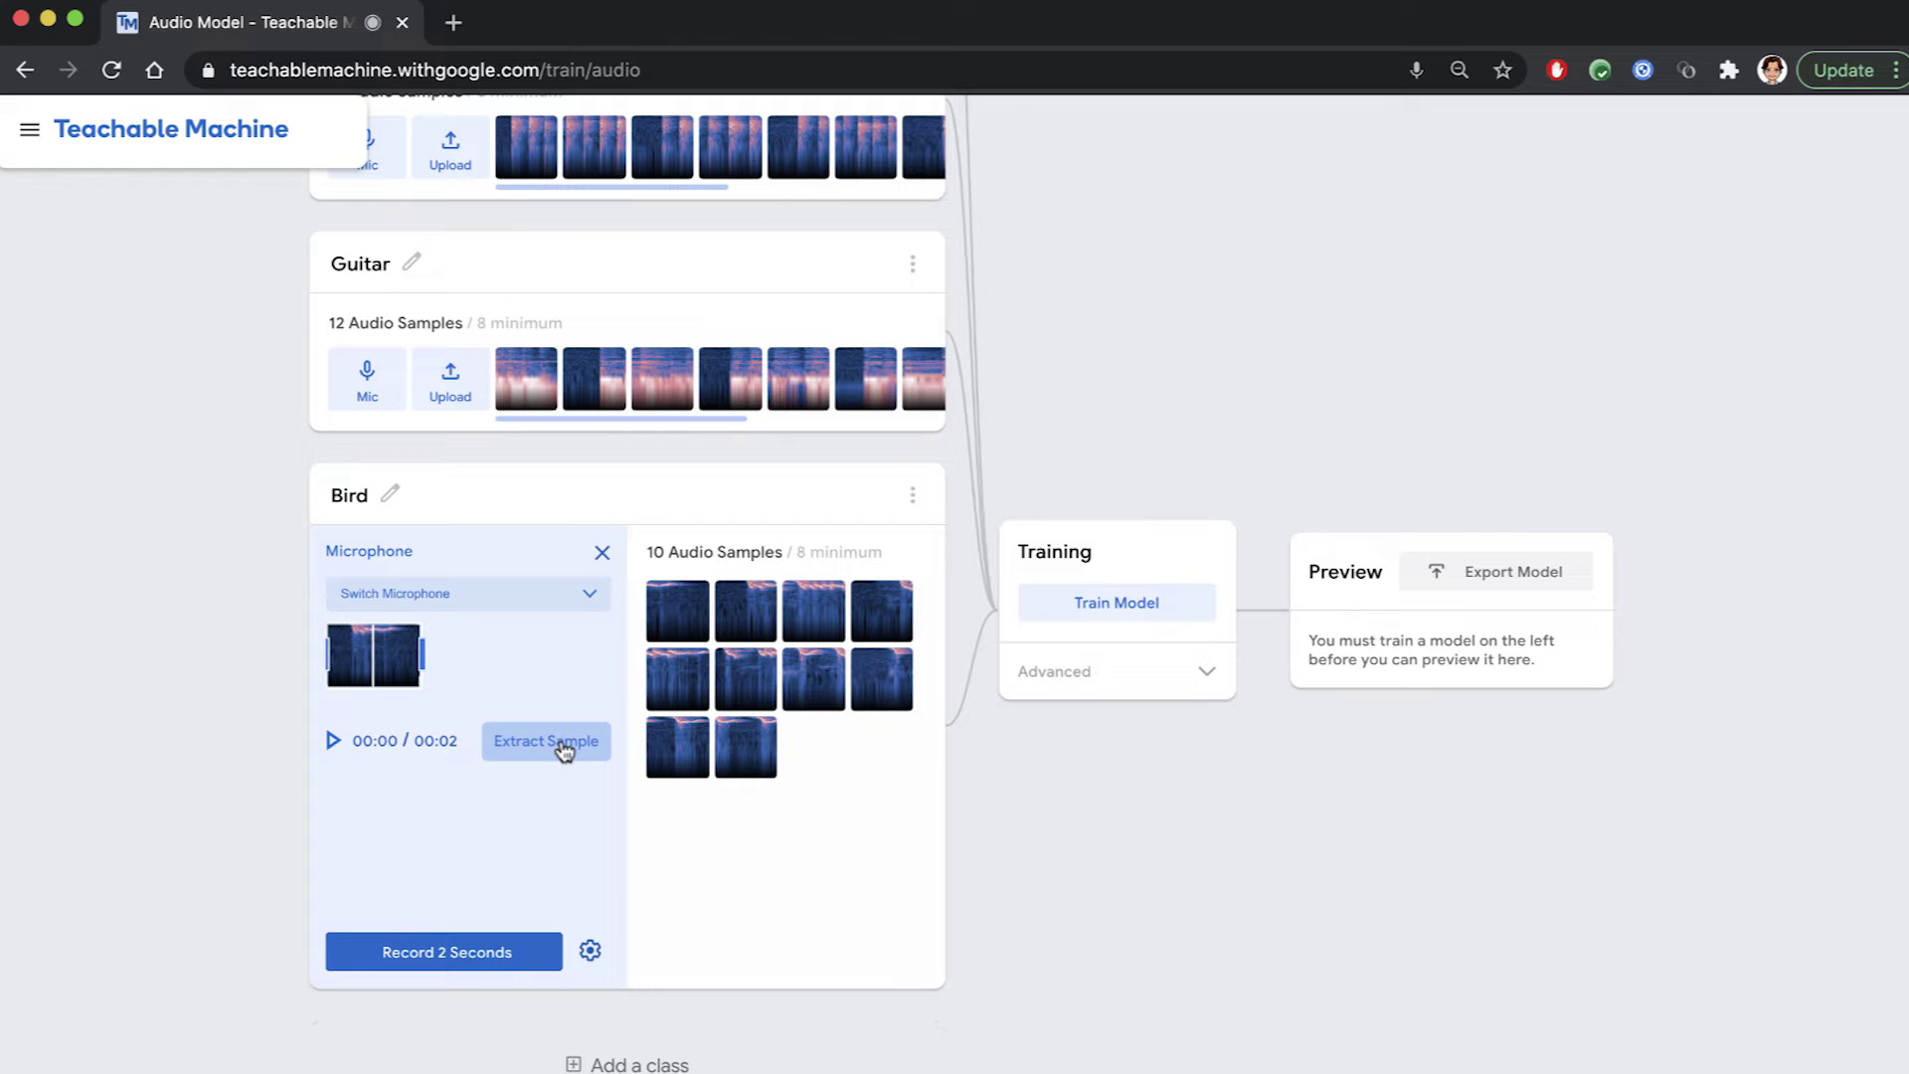
left_click(852, 584)
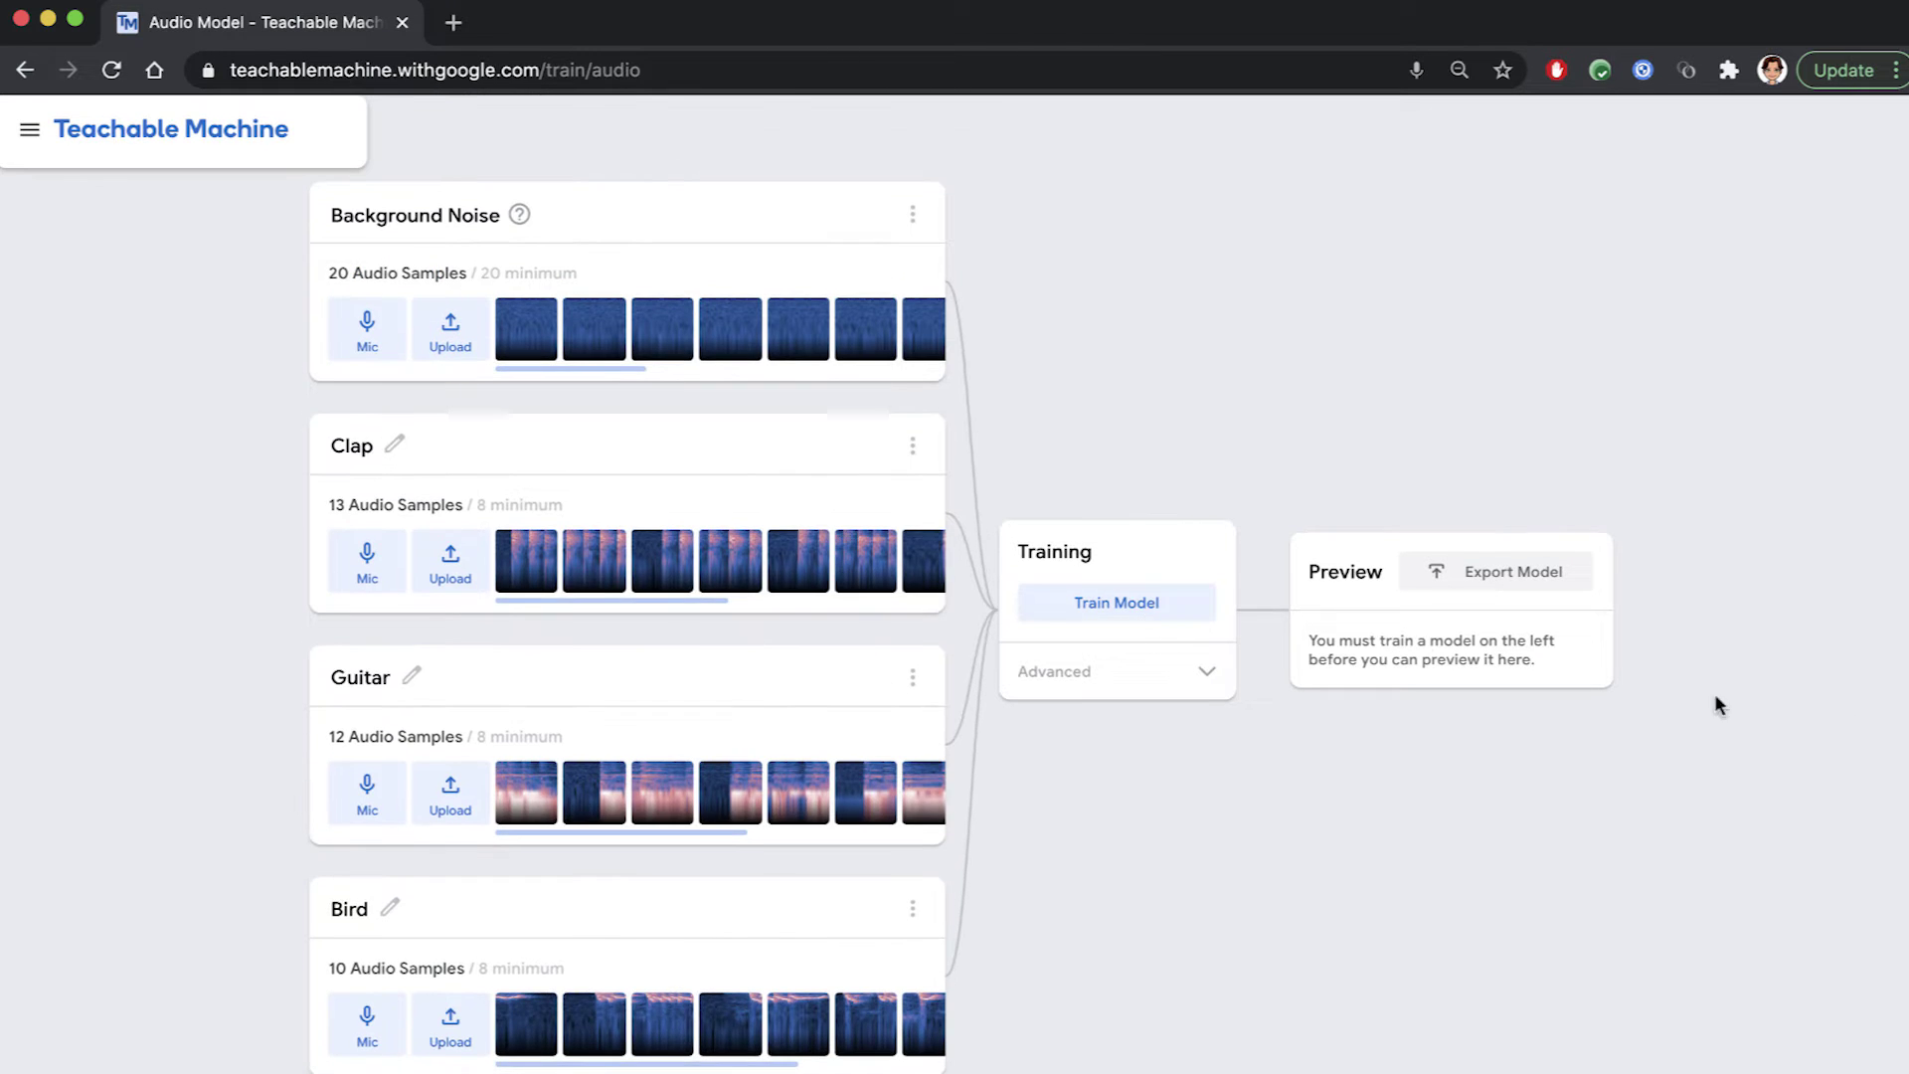
left_click(1117, 602)
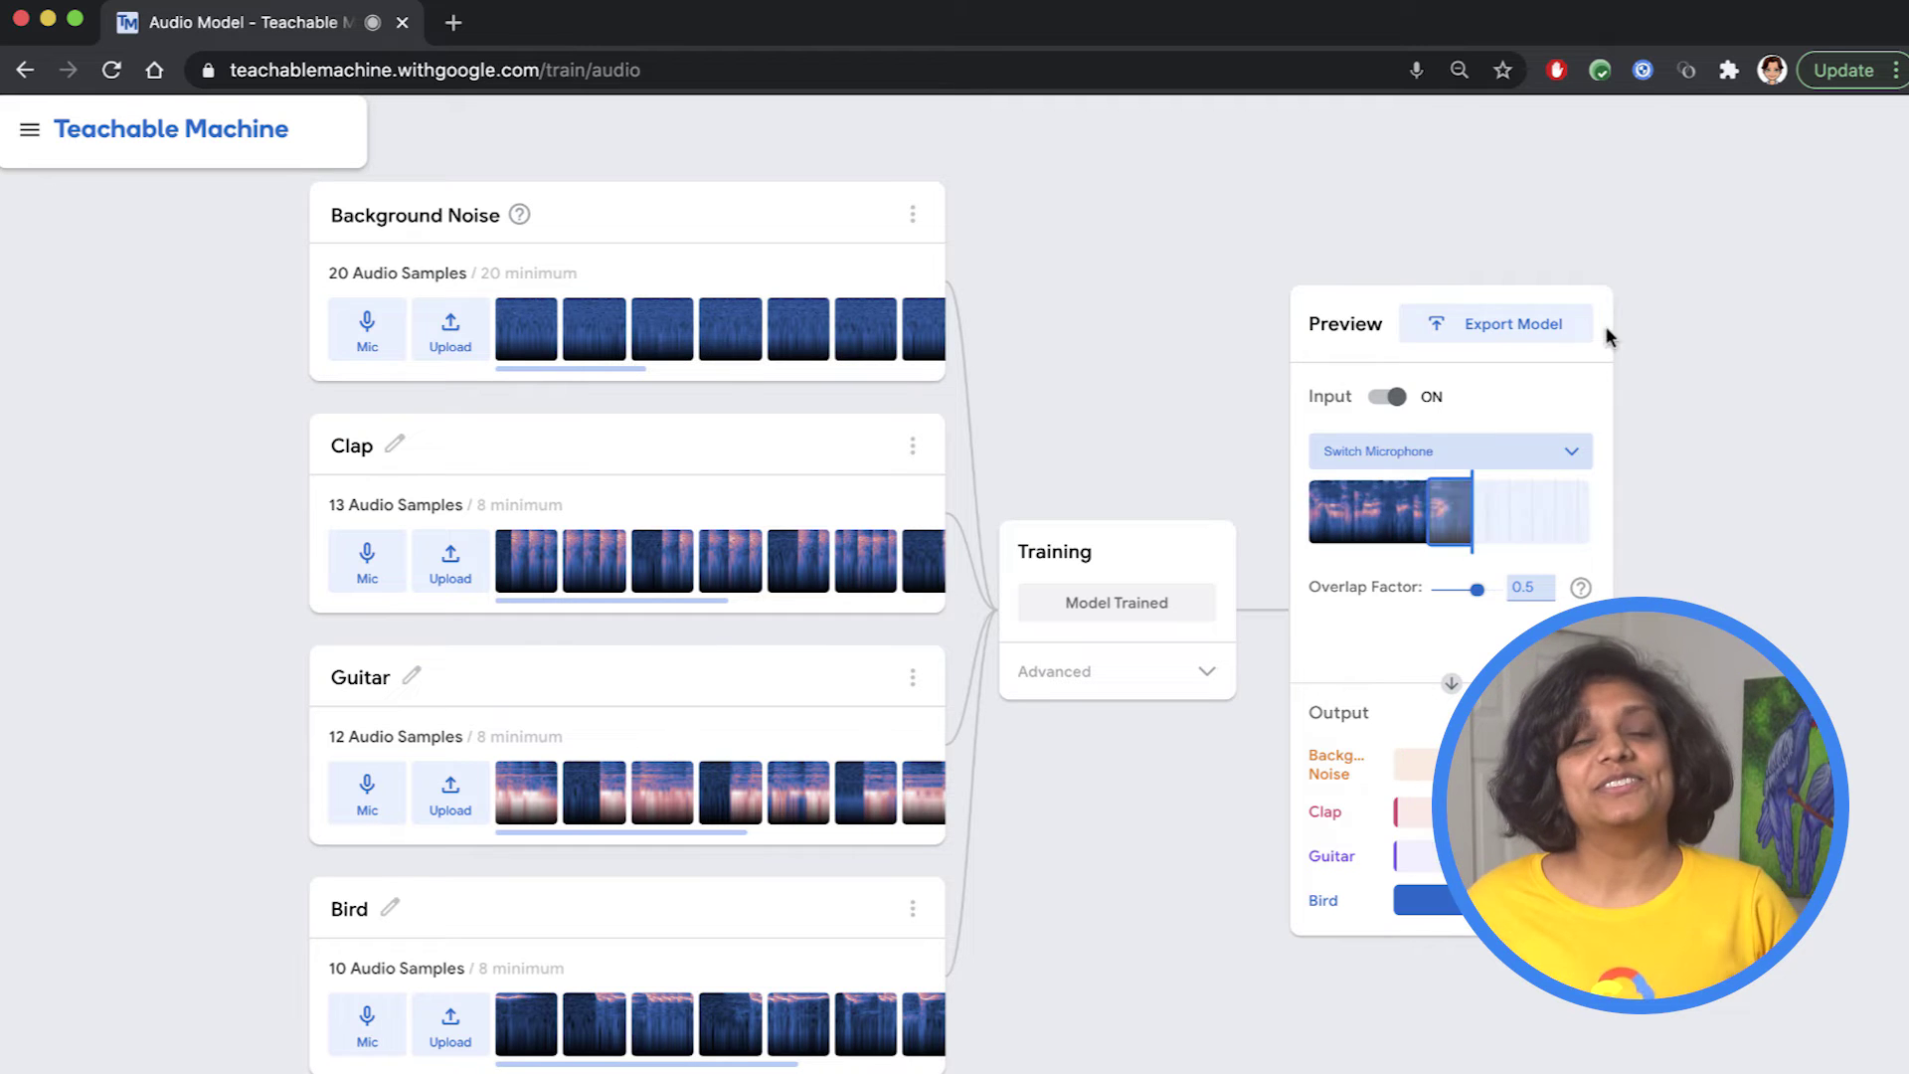
Open the Export Model options for the trained four-class sound model.
left_click(1539, 324)
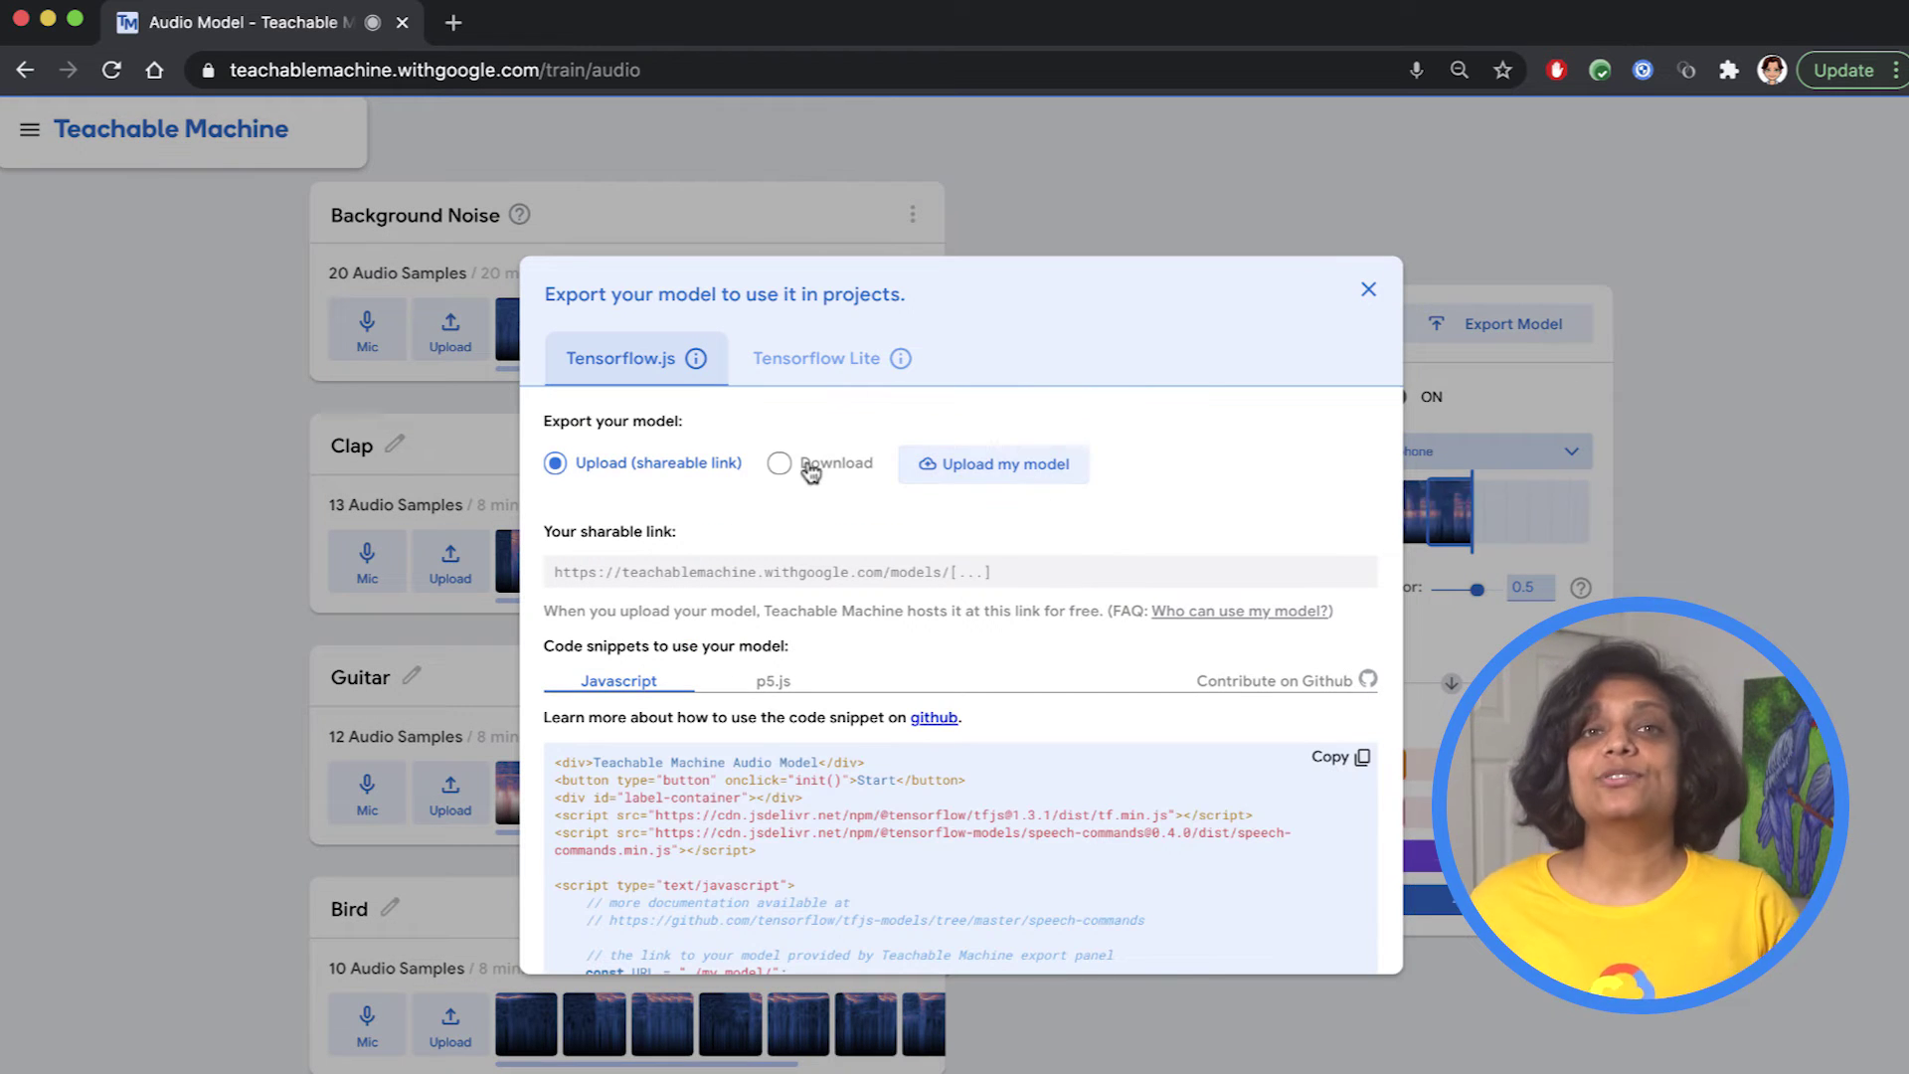
Keep the Upload (shareable link) option and upload the model to the cloud.
left_click(1003, 476)
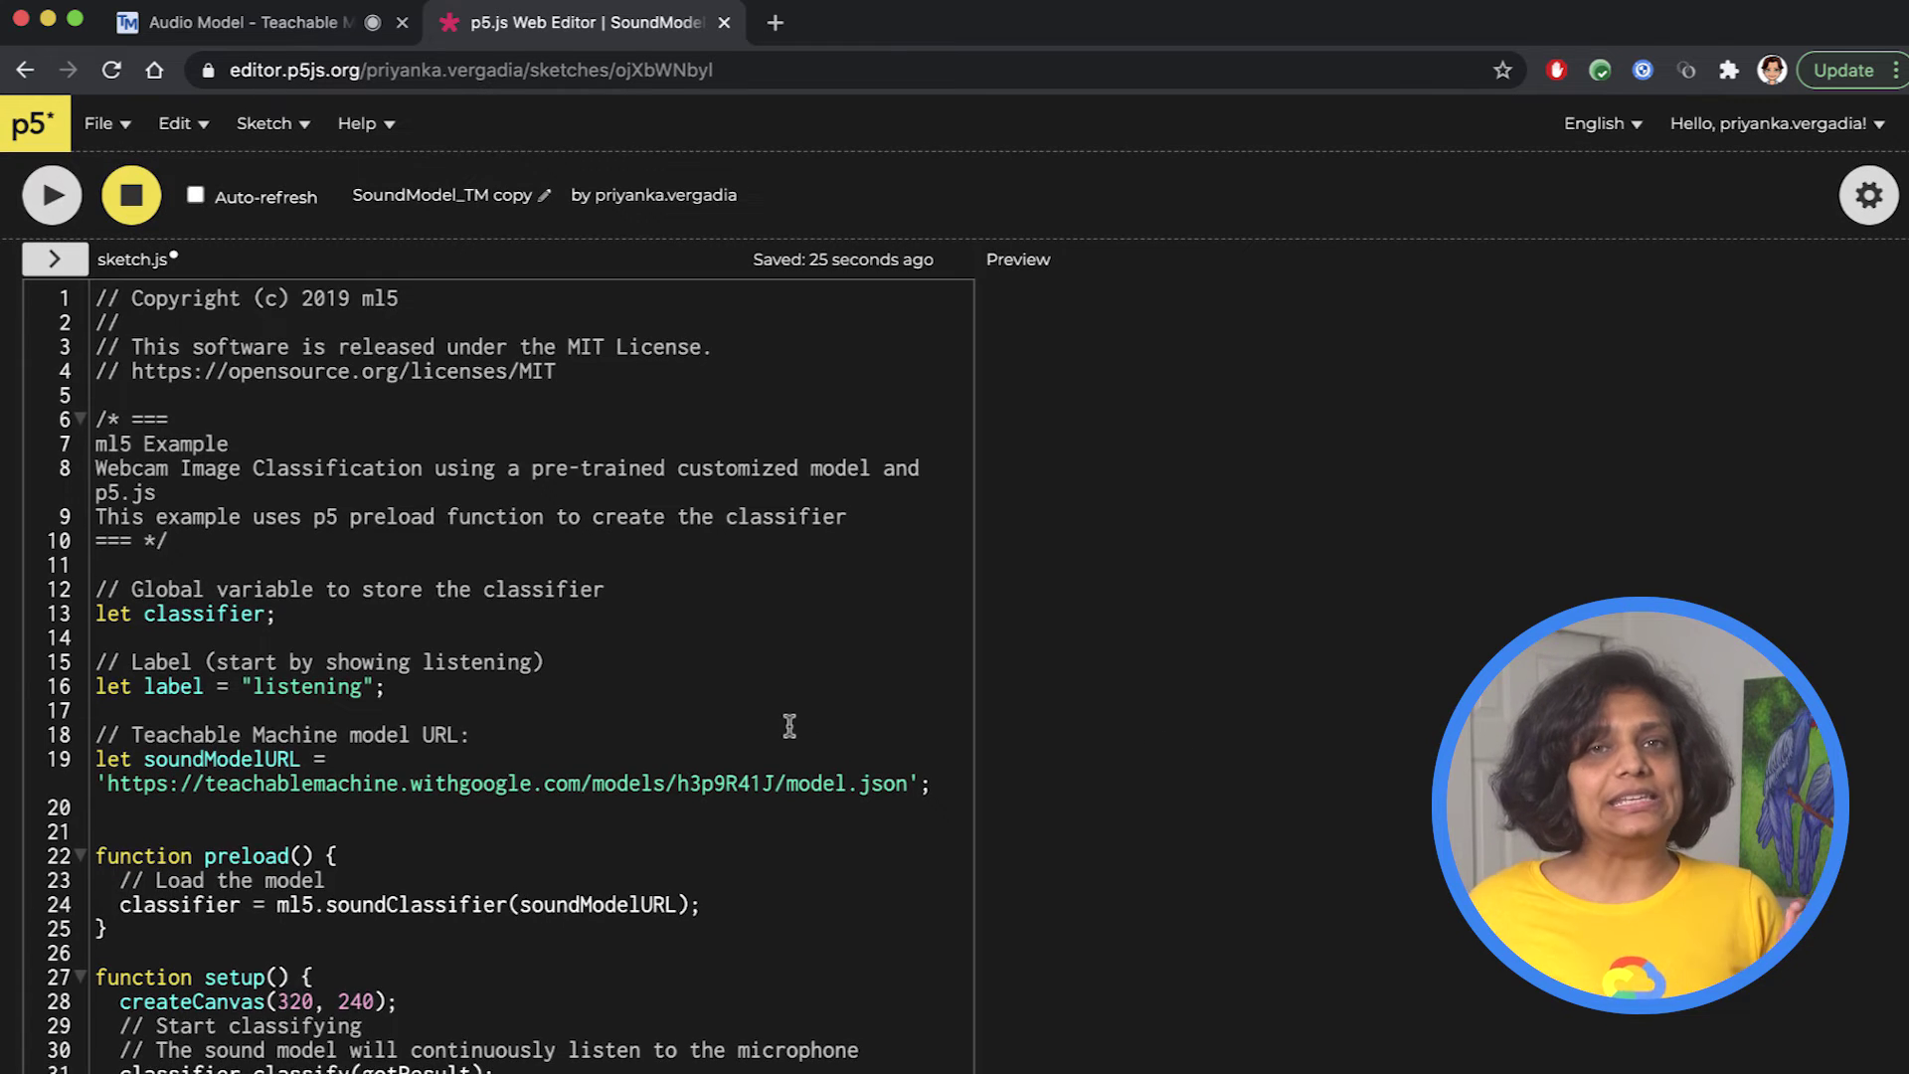
Replace the old URL on line 19 with the new model link and run the sketch.
scroll(788, 726, "down", 3)
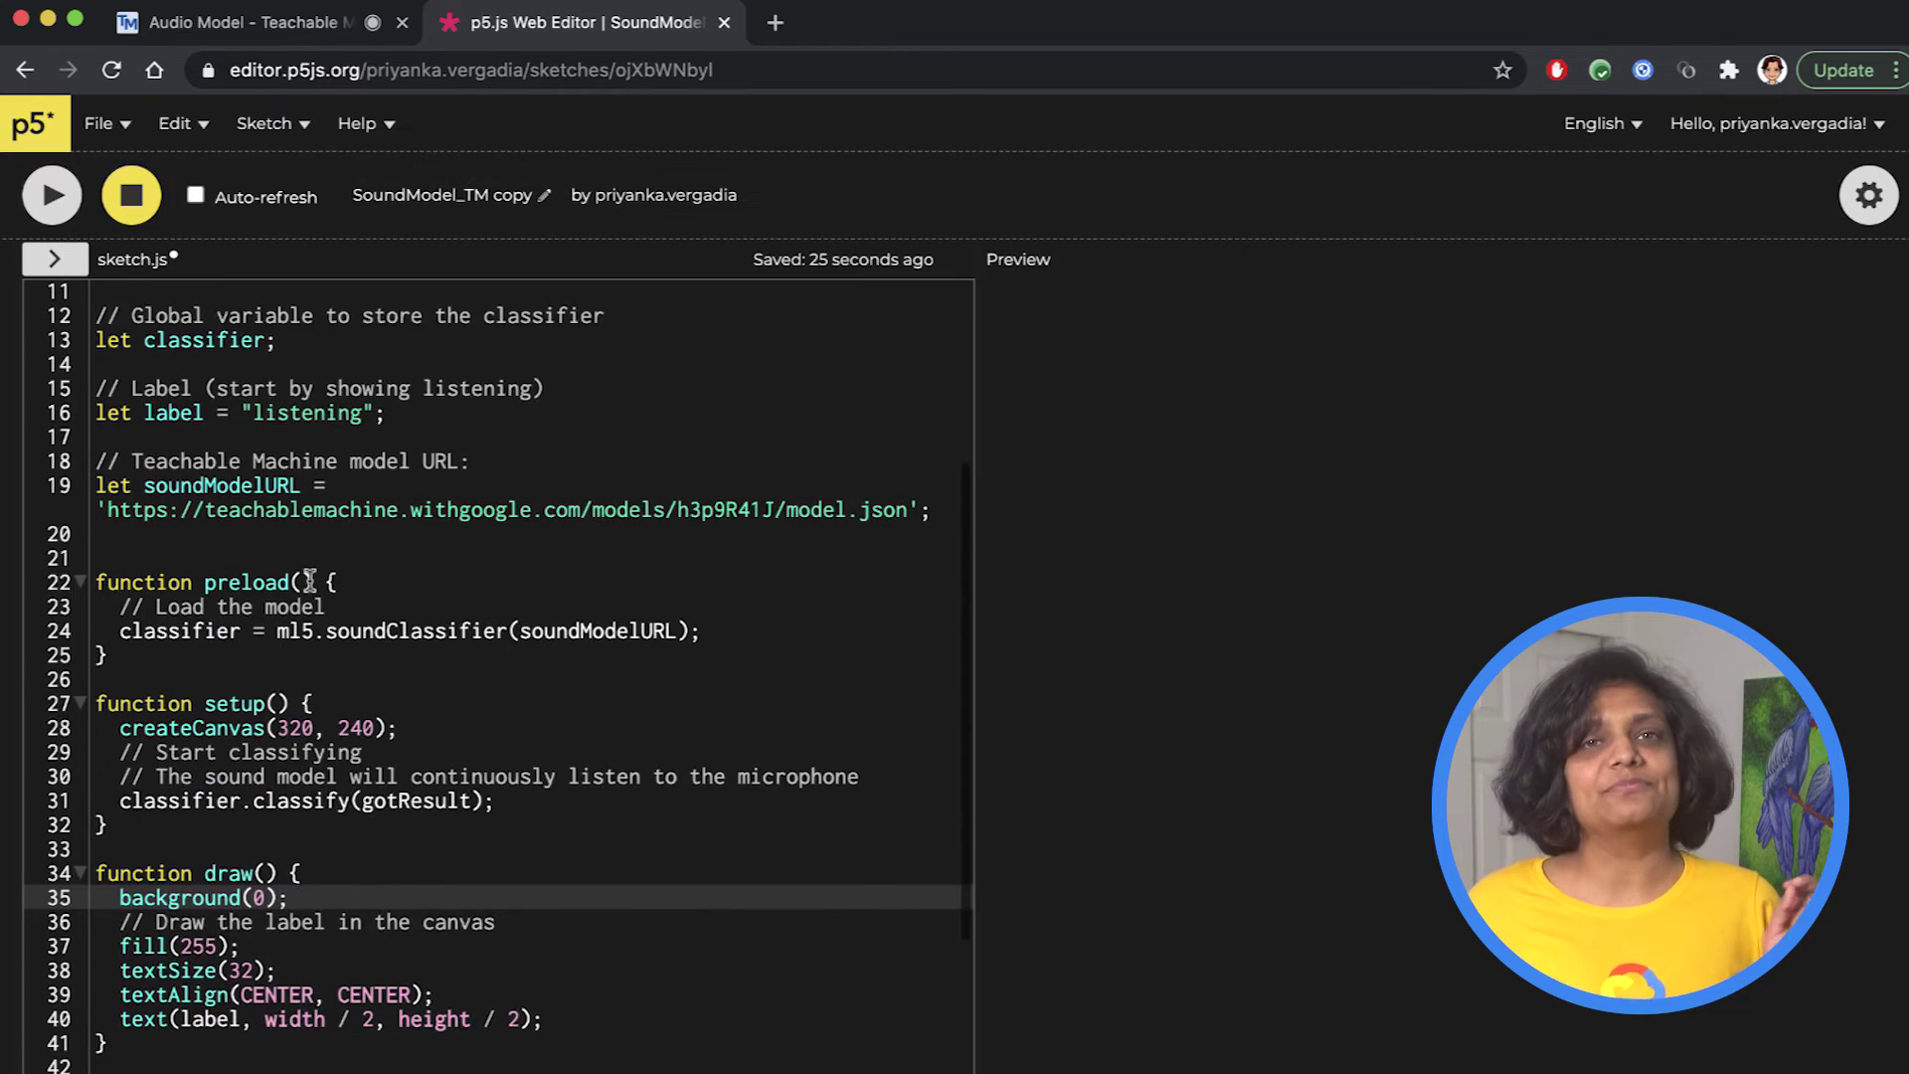
left_click_drag(109, 520, 831, 530)
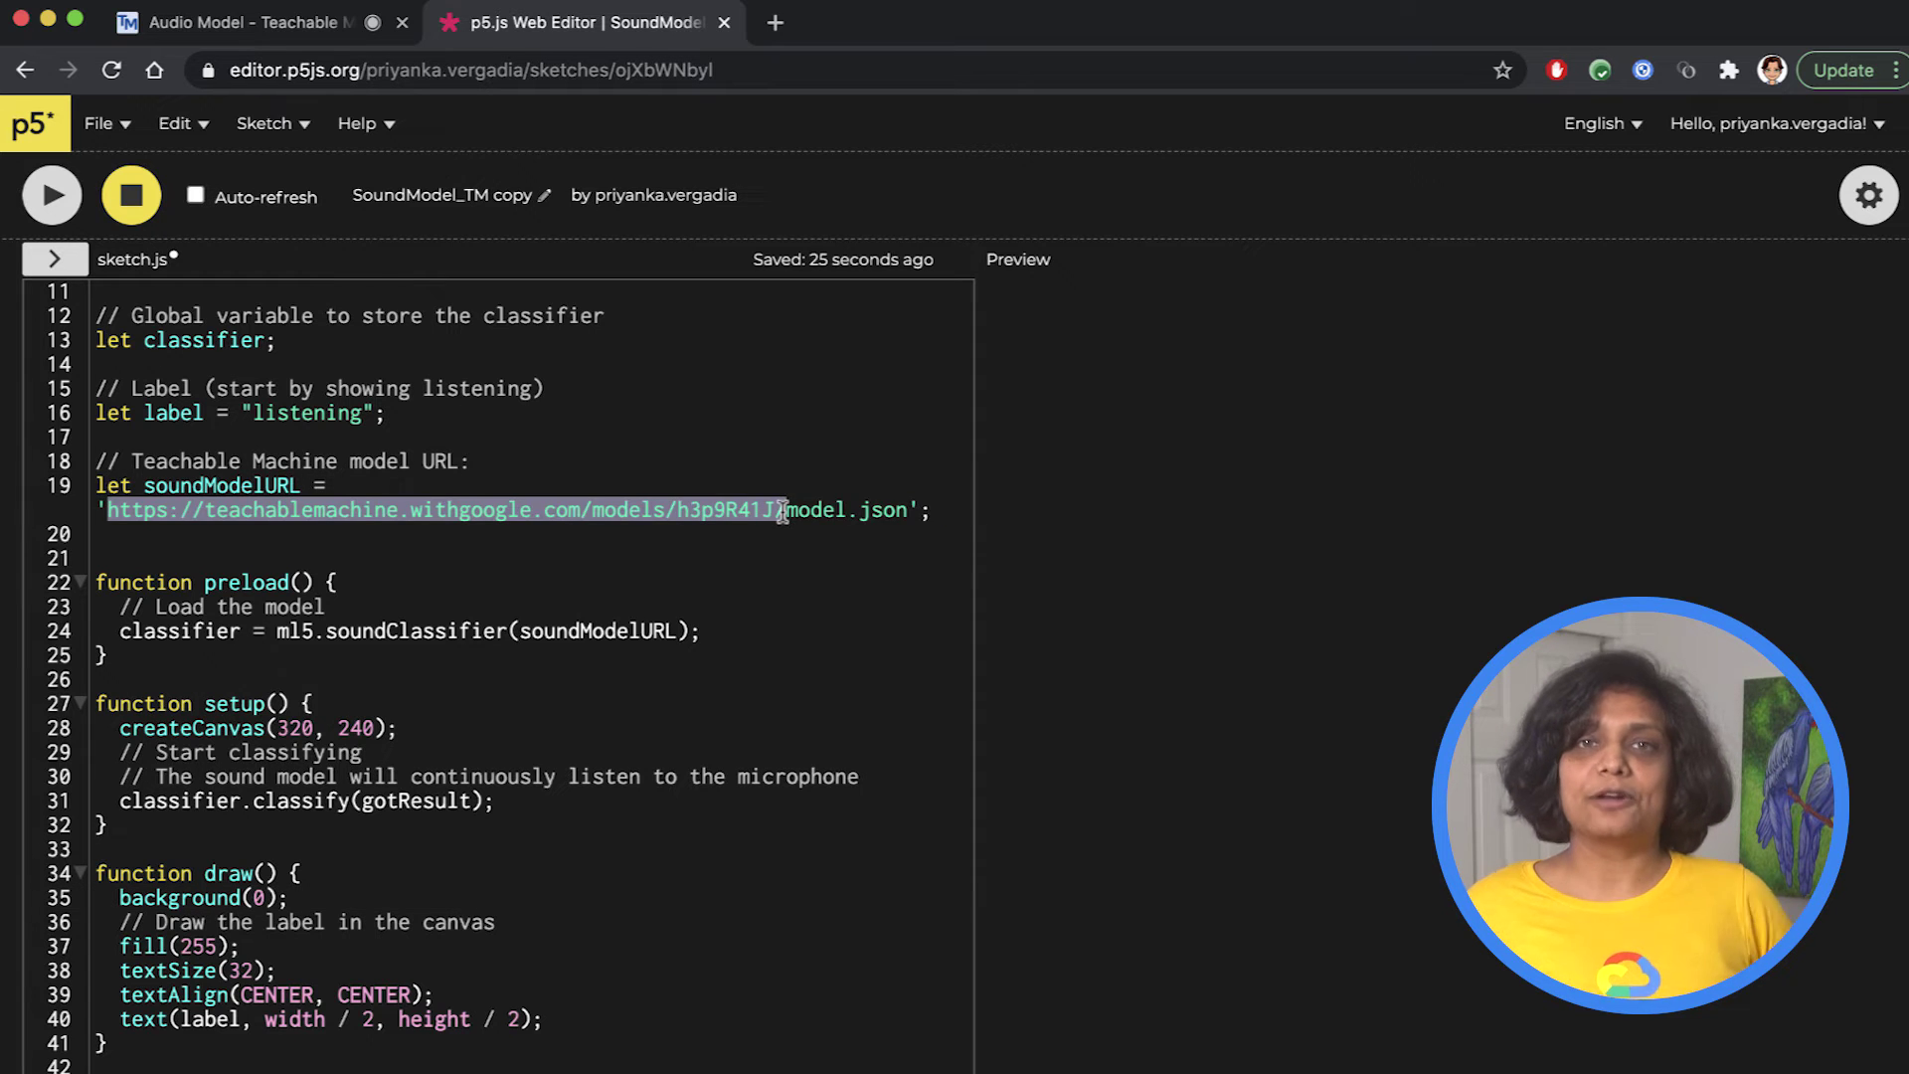
key("super+v")
left_click(54, 196)
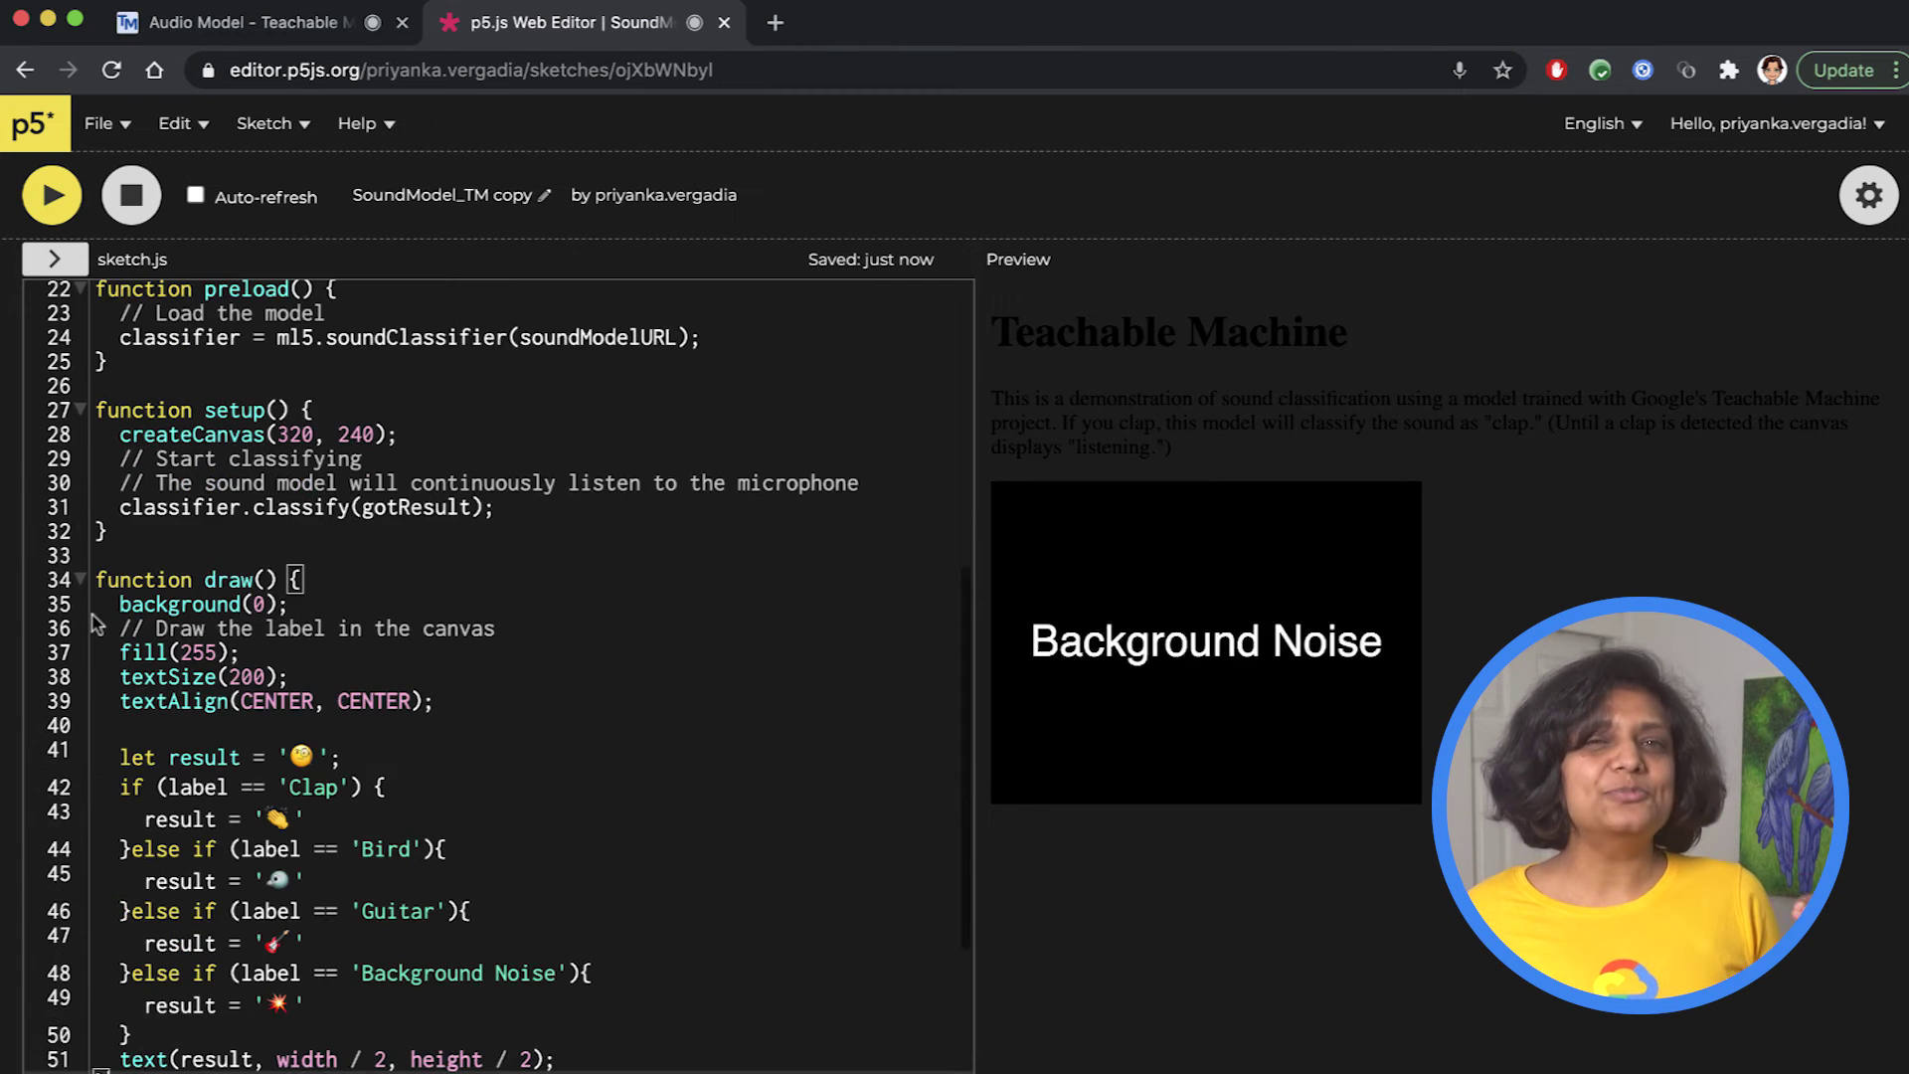
scroll(206, 453, "down", 3)
Re-run the sketch with textSize(200) and an emoji per label, then open the File menu.
key("super+Return")
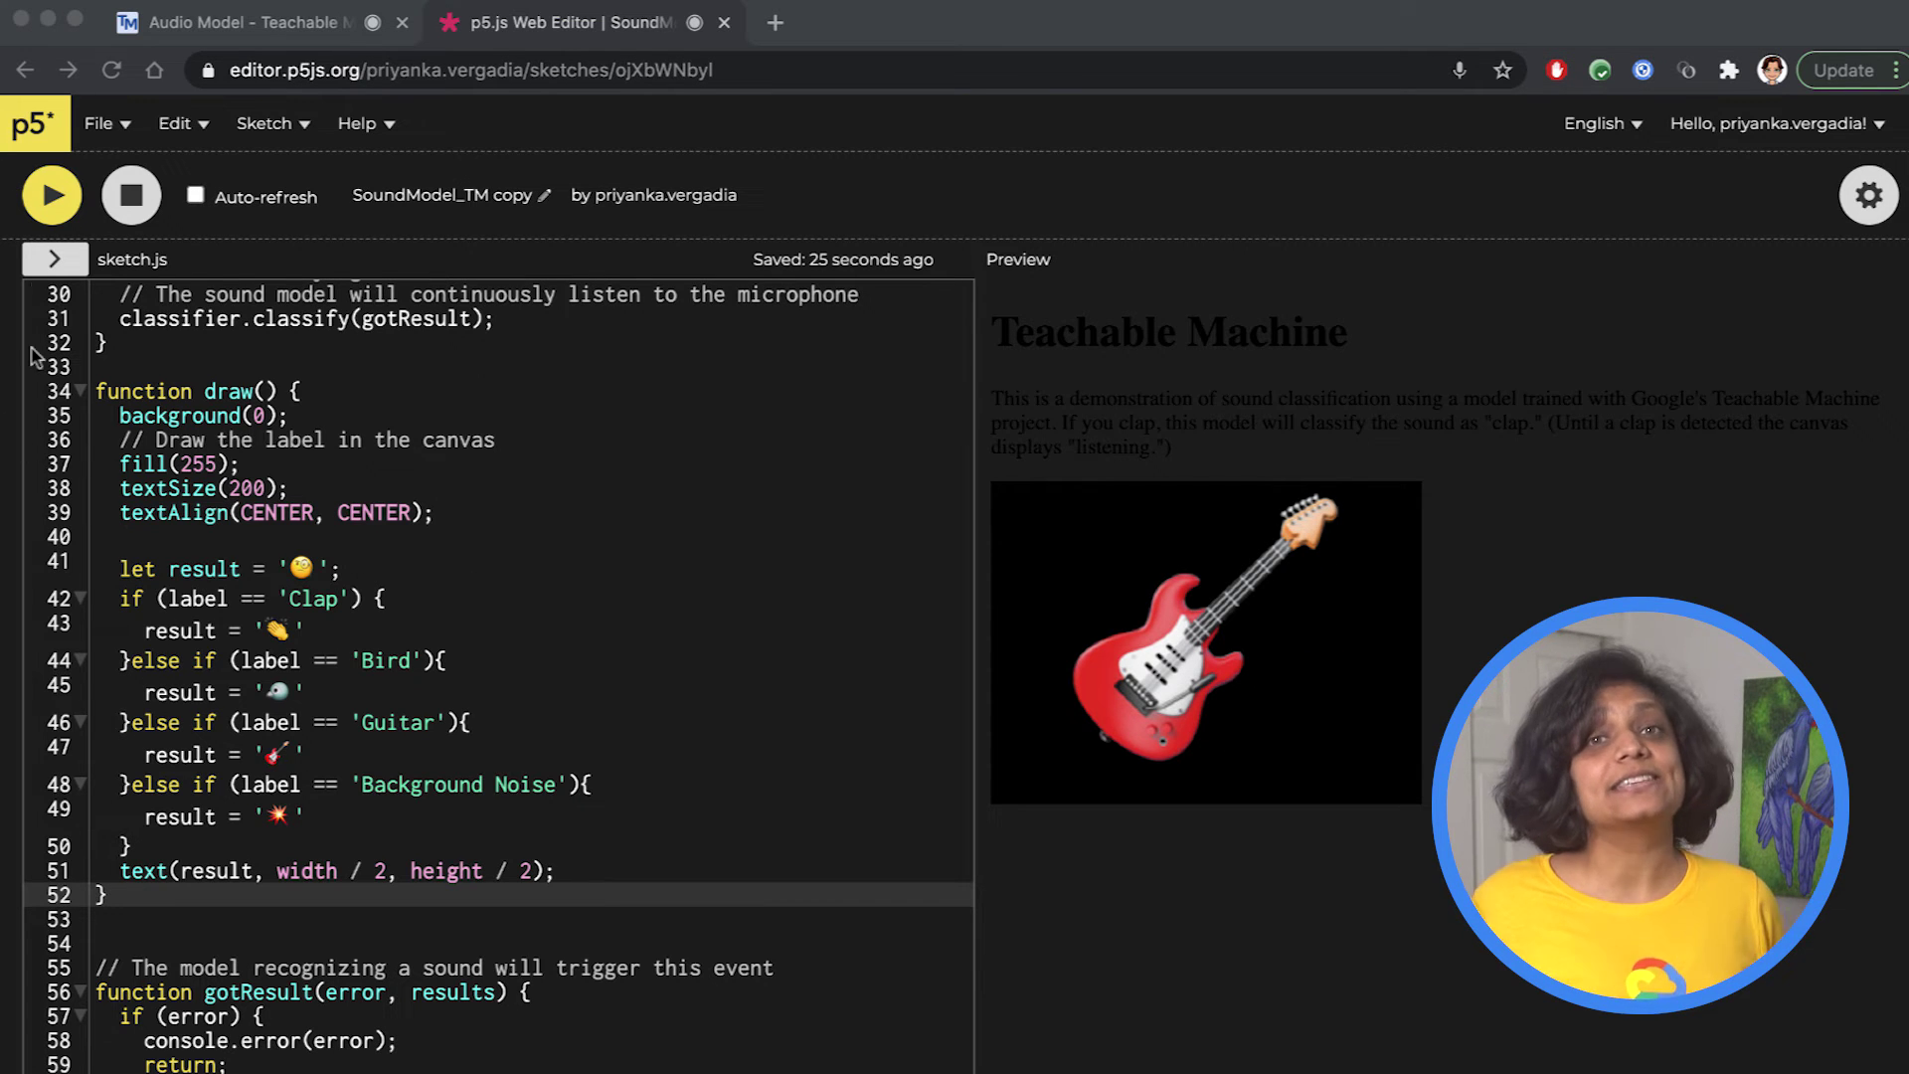
left_click(129, 128)
left_click(110, 124)
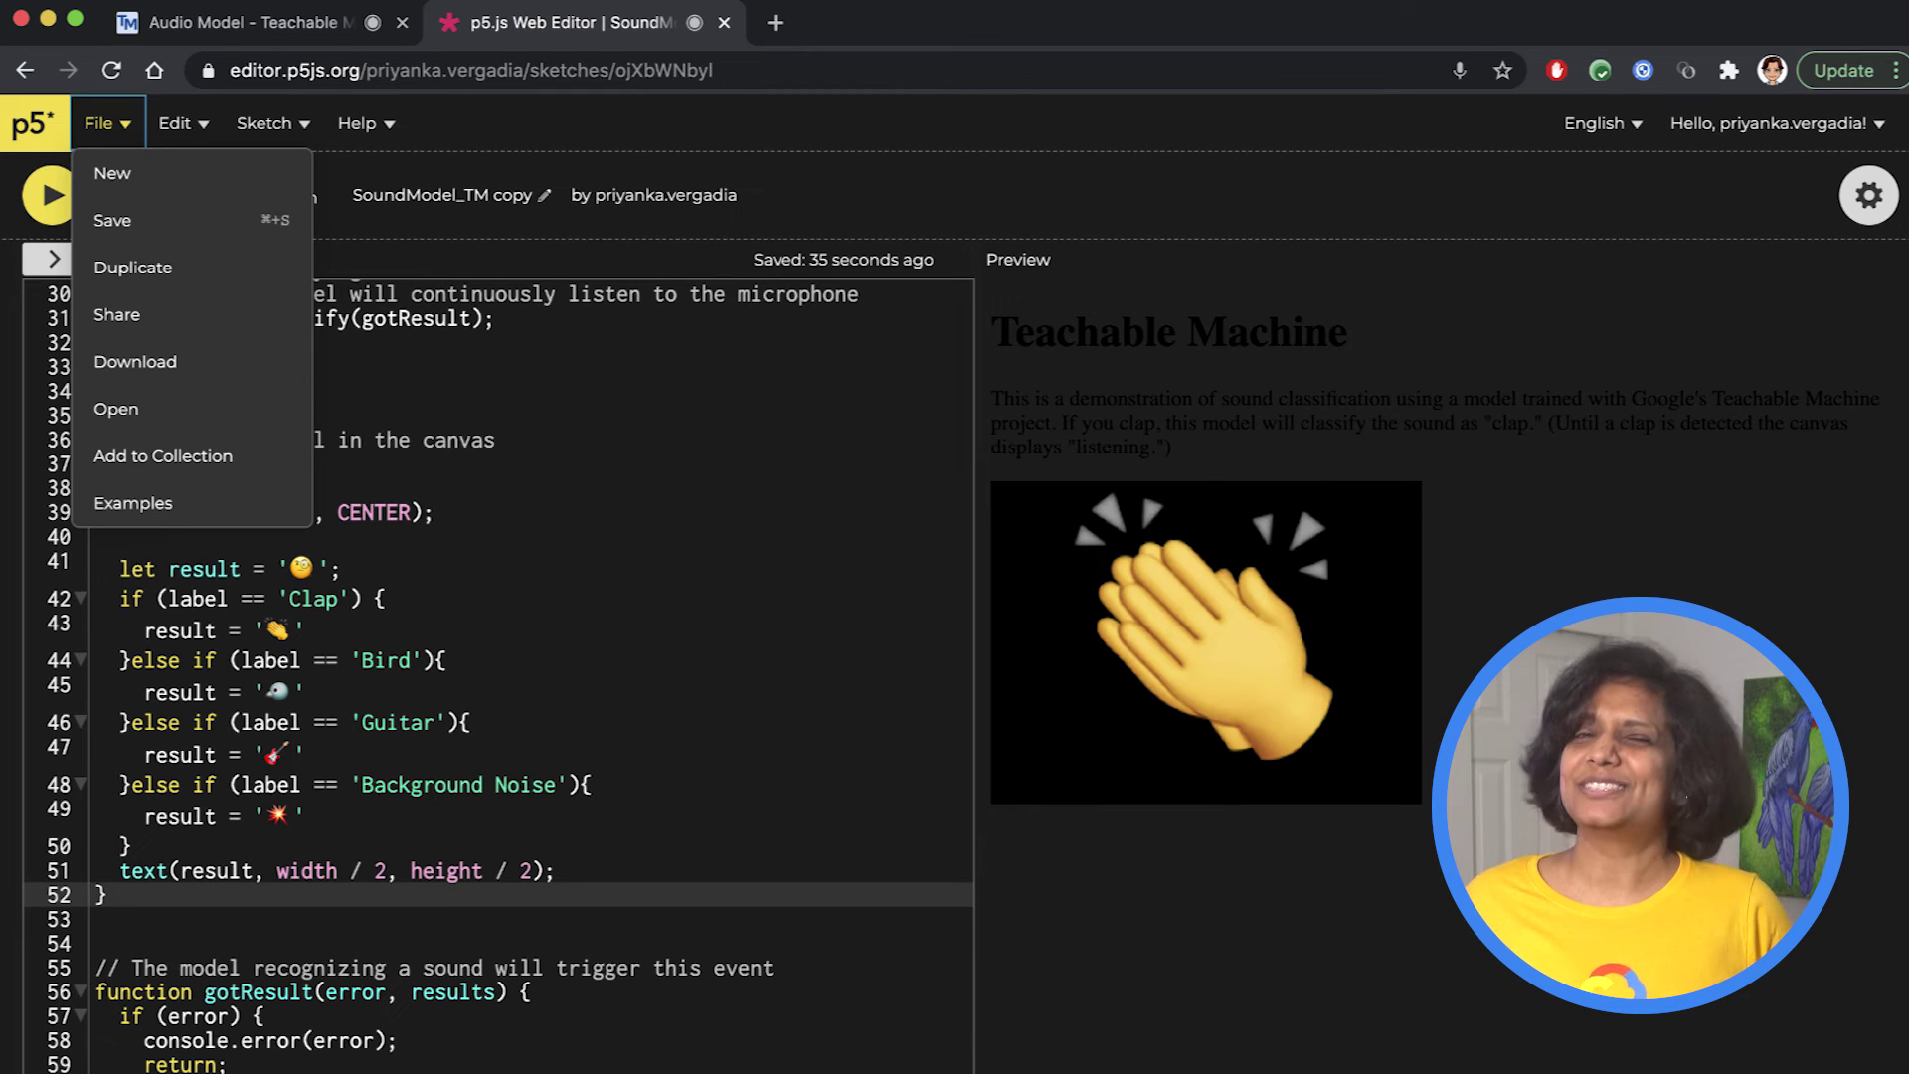
Dismiss the File menu with Cmd+Tab, leaving the emoji sound classifier sketch running.
key("super+Tab")
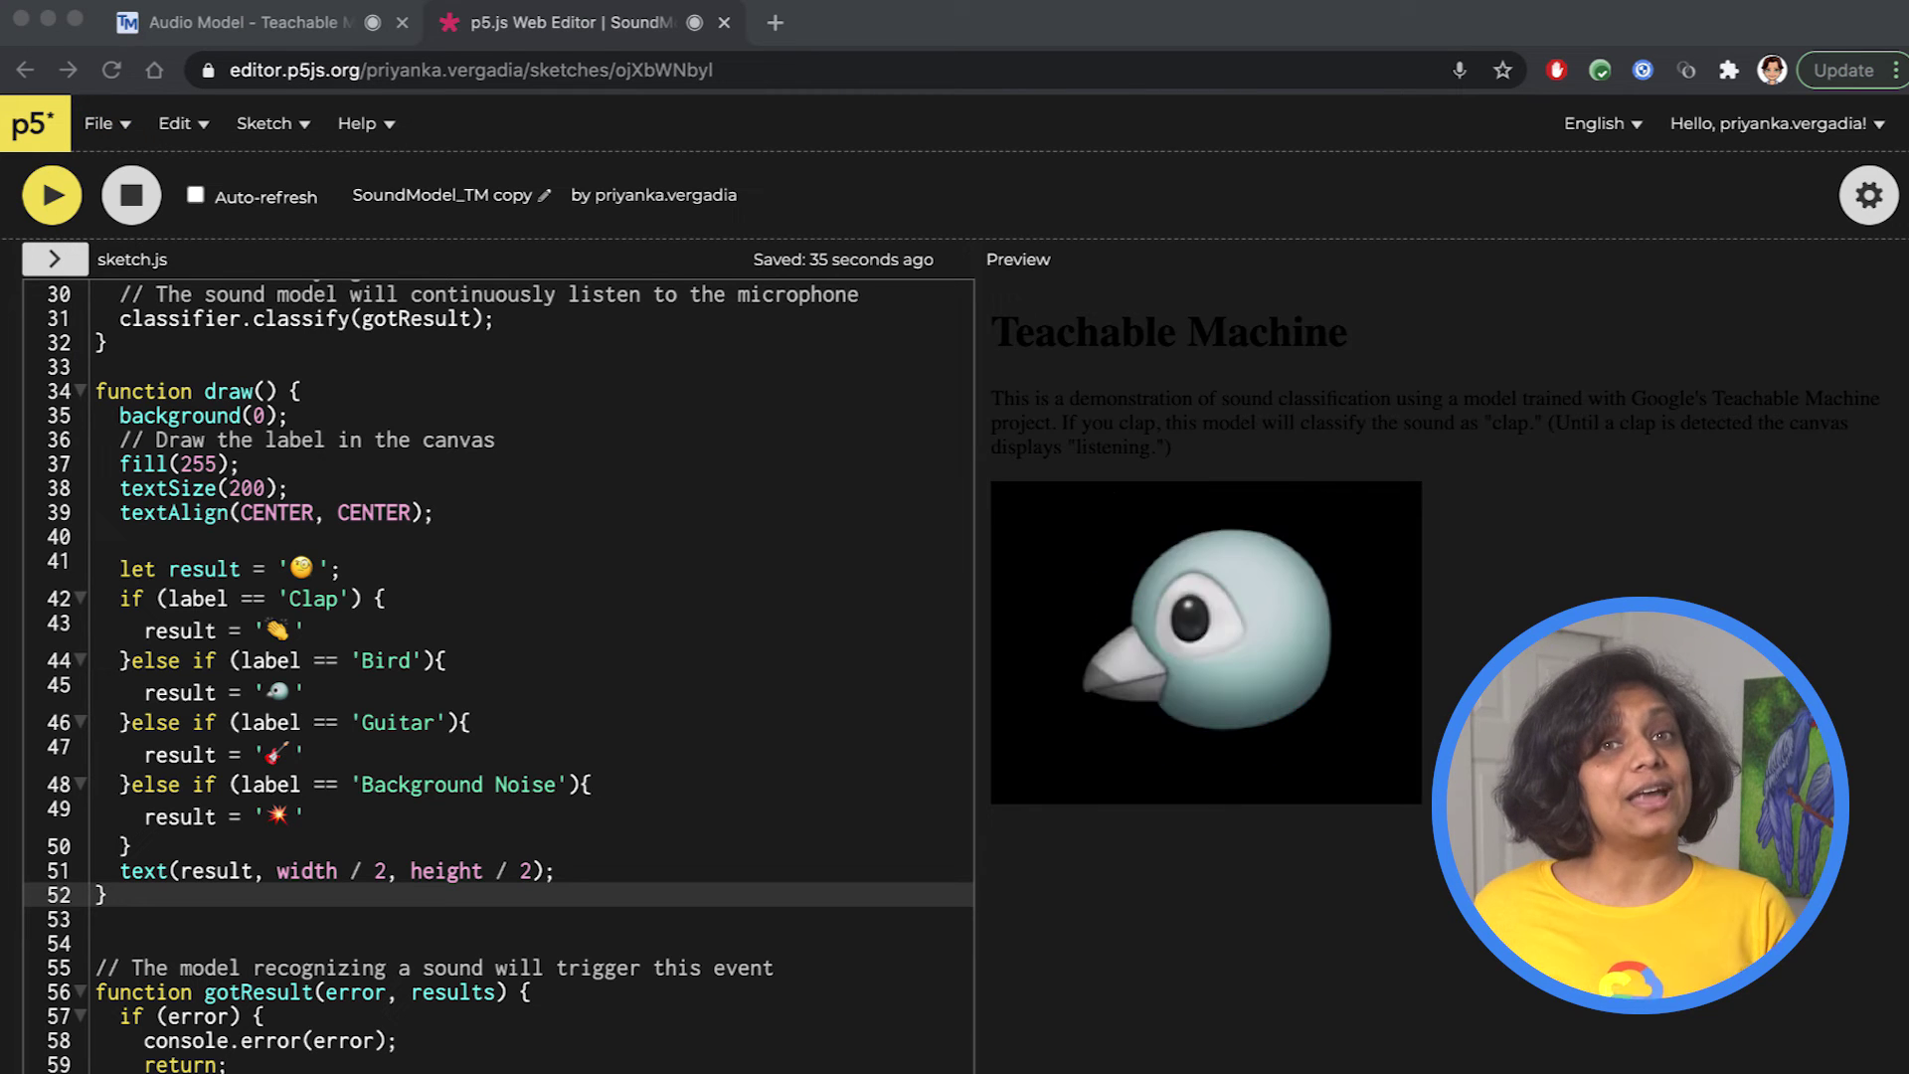